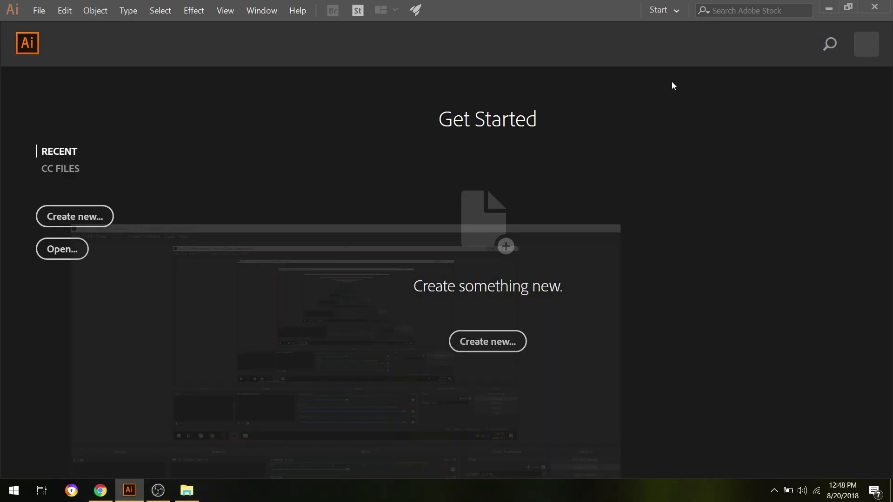
# - Create a new blank document and drop image1.jpeg onto the canvas
pyautogui.click(93, 222)
pyautogui.click(737, 463)
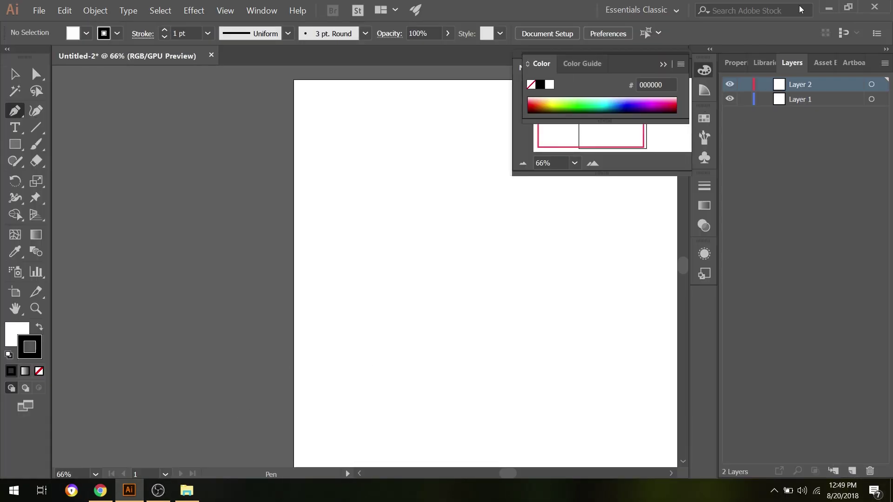
pyautogui.click(187, 491)
pyautogui.moveTo(135, 226)
pyautogui.mouseDown()
pyautogui.moveTo(250, 344)
pyautogui.moveTo(406, 359)
pyautogui.mouseUp()
pyautogui.hotkey('ctrl', '0')
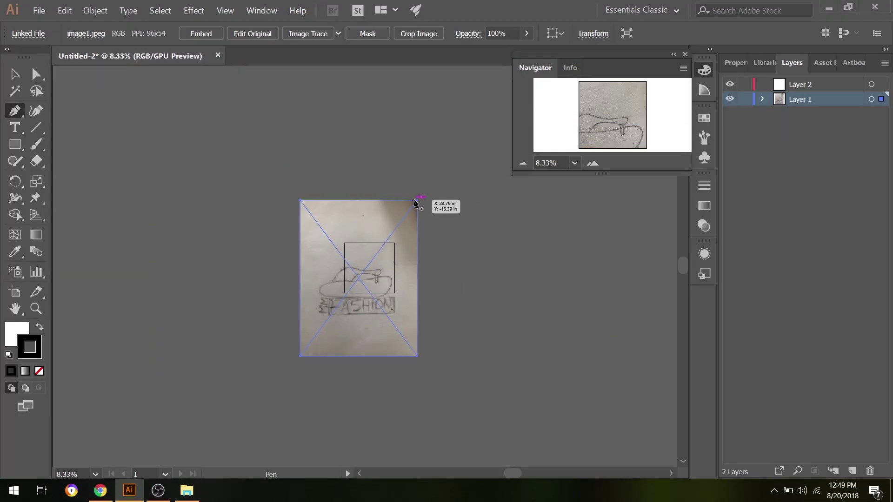
# - Scale the sketch to fill the artboard, lock Layer 1 and make Layer 2 active
pyautogui.press('v')
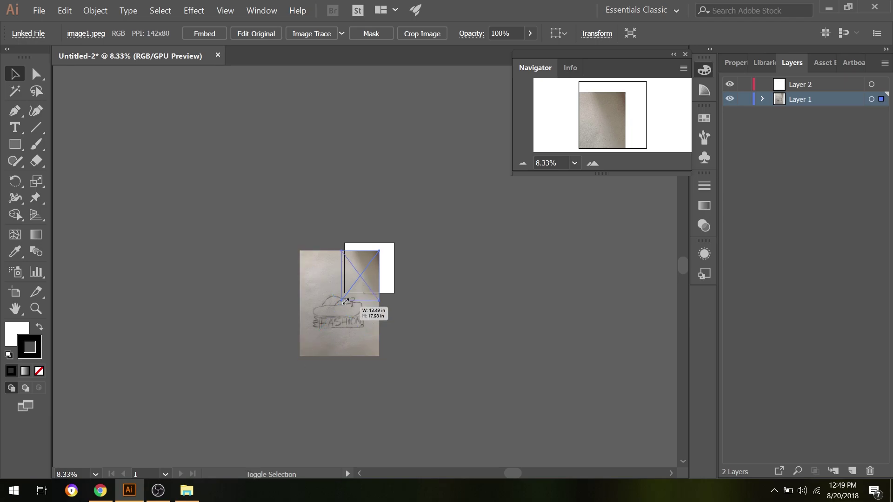
pyautogui.moveTo(418, 201); pyautogui.dragTo(379, 244)
pyautogui.click(593, 163)
pyautogui.click(347, 417)
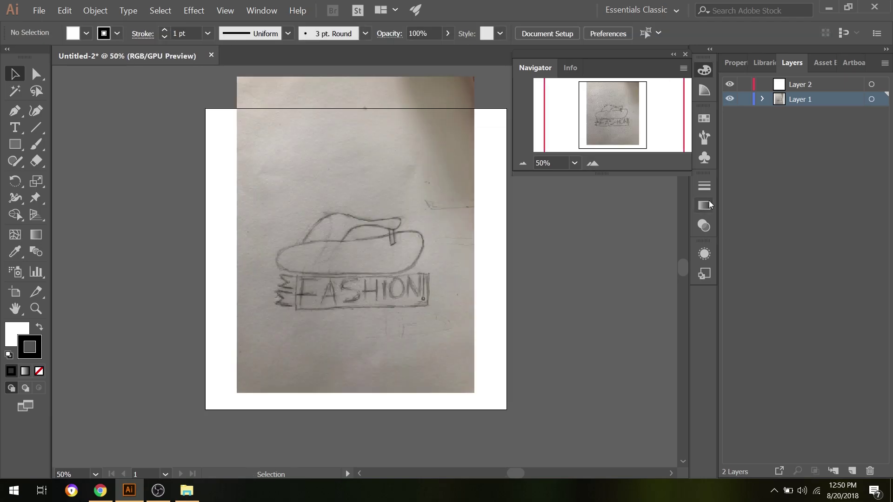
pyautogui.click(523, 163)
pyautogui.click(365, 228)
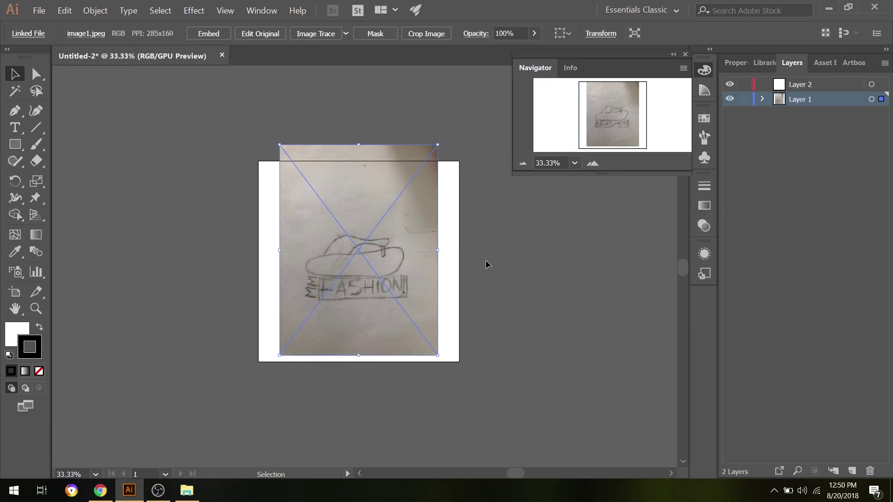
pyautogui.click(591, 163)
pyautogui.click(745, 99)
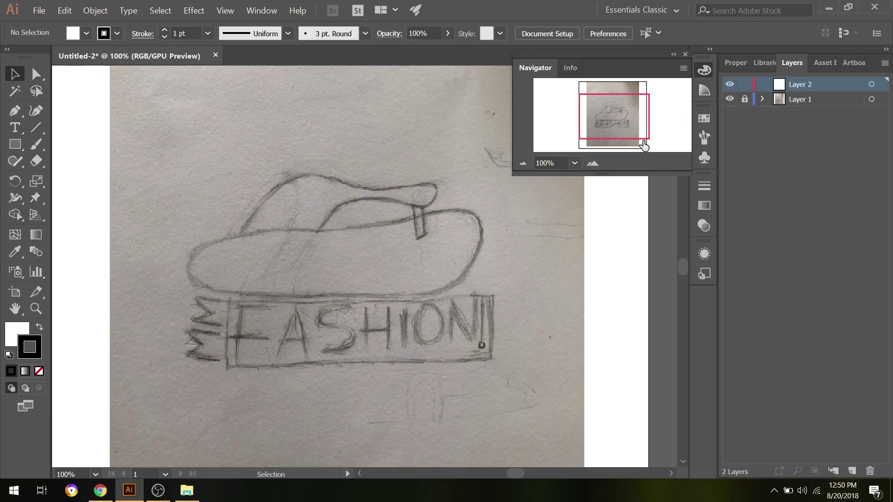
pyautogui.click(524, 164)
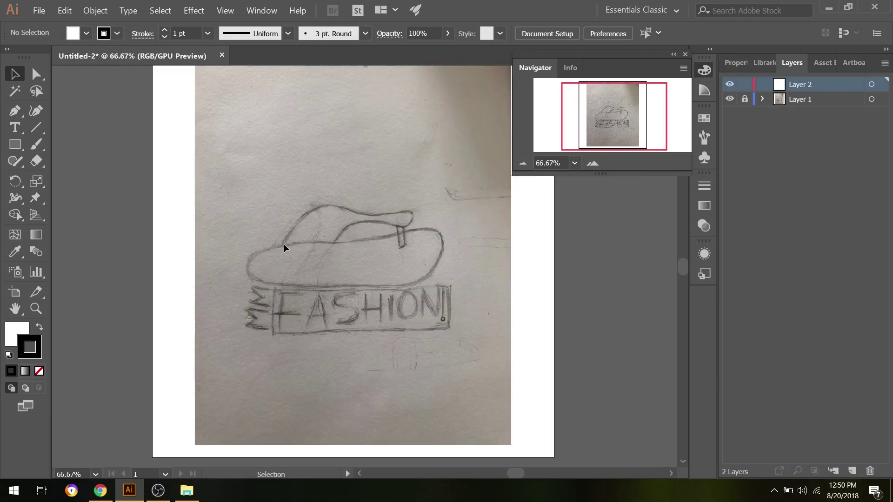
# - Trace the sole outline from the sketch with the Pen tool as a black-stroked closed path
pyautogui.press('p')
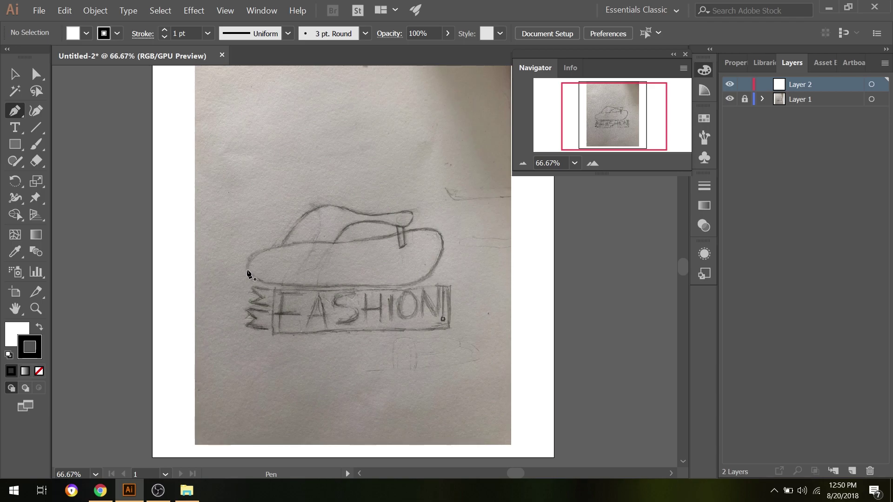
pyautogui.click(246, 270)
pyautogui.moveTo(329, 241); pyautogui.dragTo(334, 241)
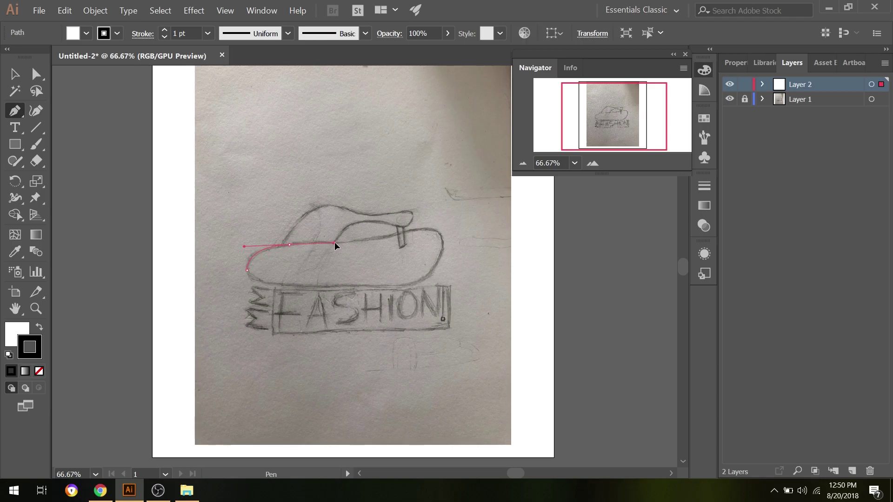
pyautogui.hotkey('shift', 'x')
pyautogui.press('/')
pyautogui.hotkey('shift', 'x')
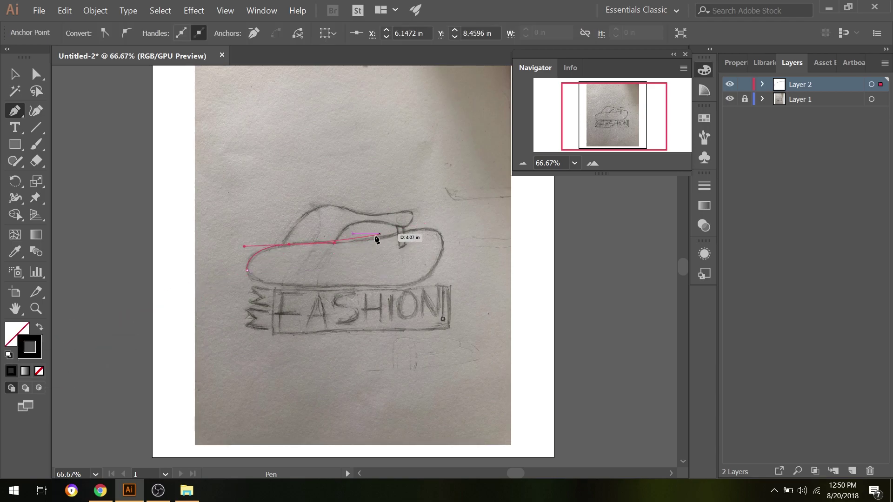
pyautogui.click(379, 239)
pyautogui.moveTo(424, 280); pyautogui.dragTo(401, 293)
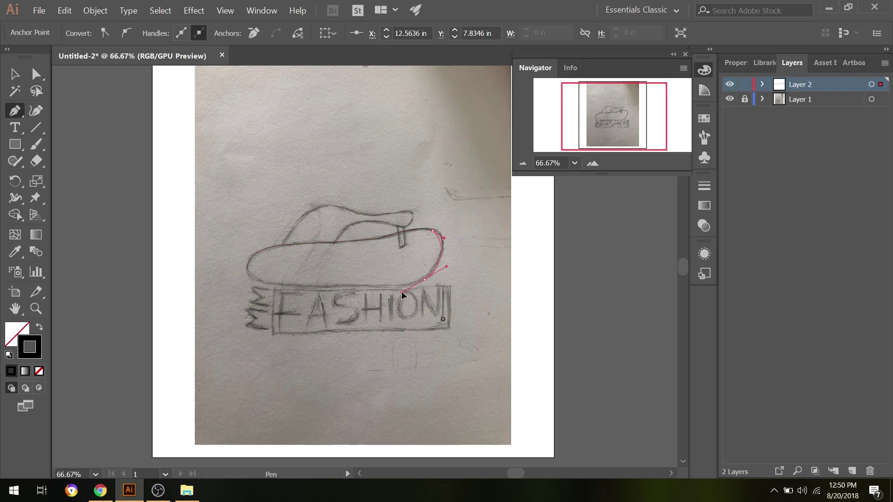
pyautogui.moveTo(332, 285)
pyautogui.mouseDown()
pyautogui.moveTo(255, 277)
pyautogui.moveTo(239, 247)
pyautogui.mouseUp()
pyautogui.click(593, 163)
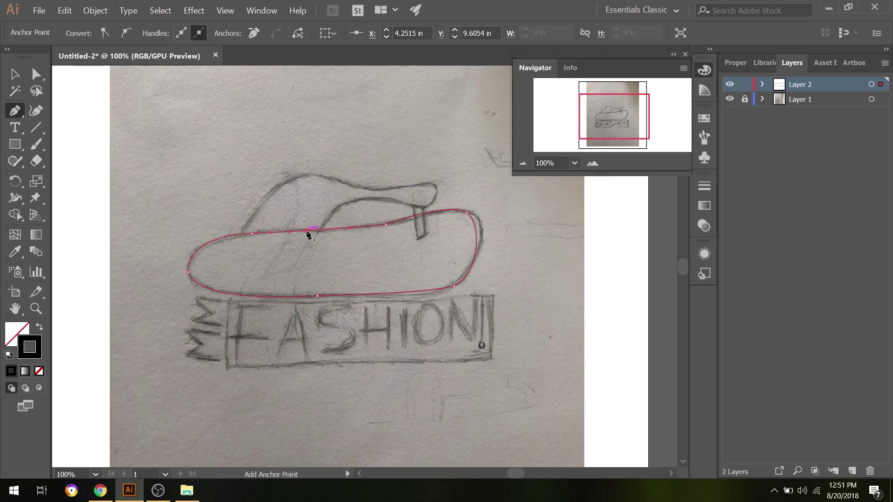
# - Add anchors and pull handles so the sole's top edge and top-right corner follow the sketch
pyautogui.moveTo(466, 213); pyautogui.dragTo(479, 217)
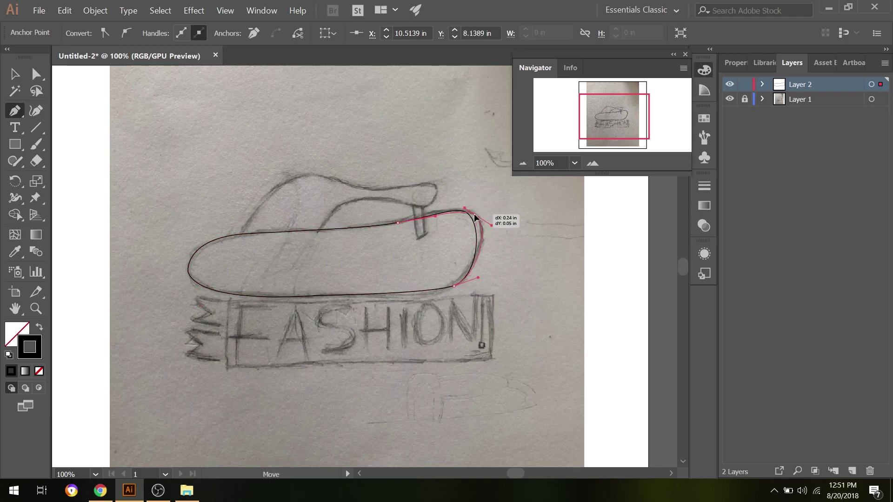
pyautogui.click(435, 210)
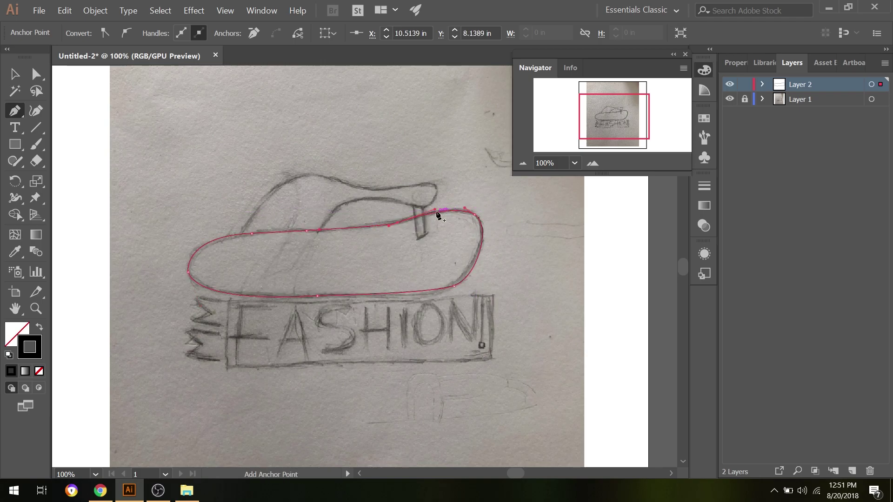
pyautogui.moveTo(384, 225); pyautogui.dragTo(385, 224)
pyautogui.click(465, 210)
pyautogui.click(399, 224)
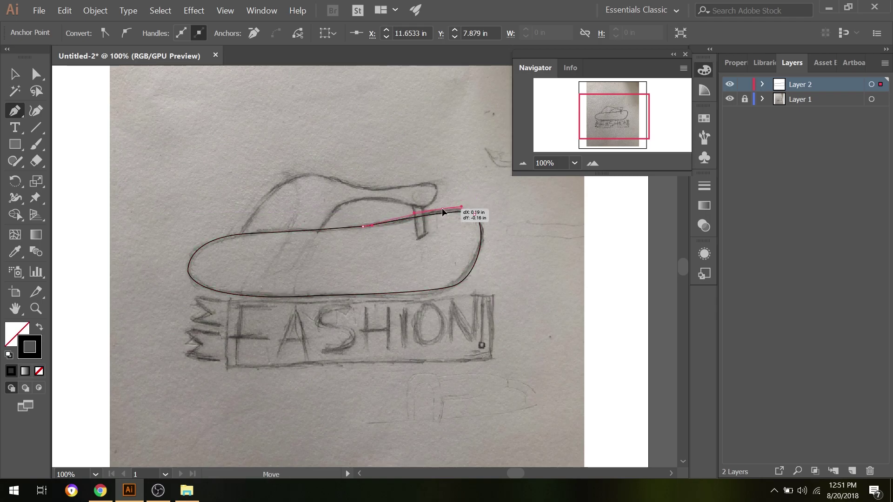
pyautogui.moveTo(443, 210); pyautogui.dragTo(448, 211)
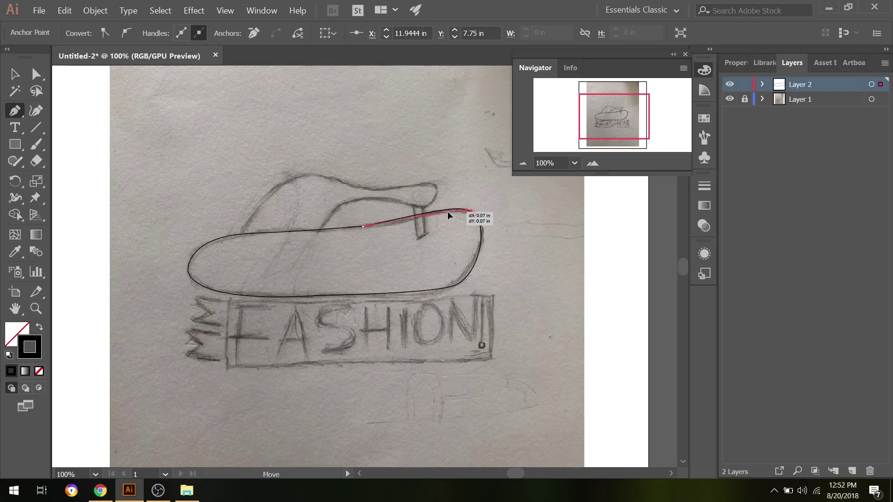
pyautogui.moveTo(377, 230); pyautogui.dragTo(441, 210)
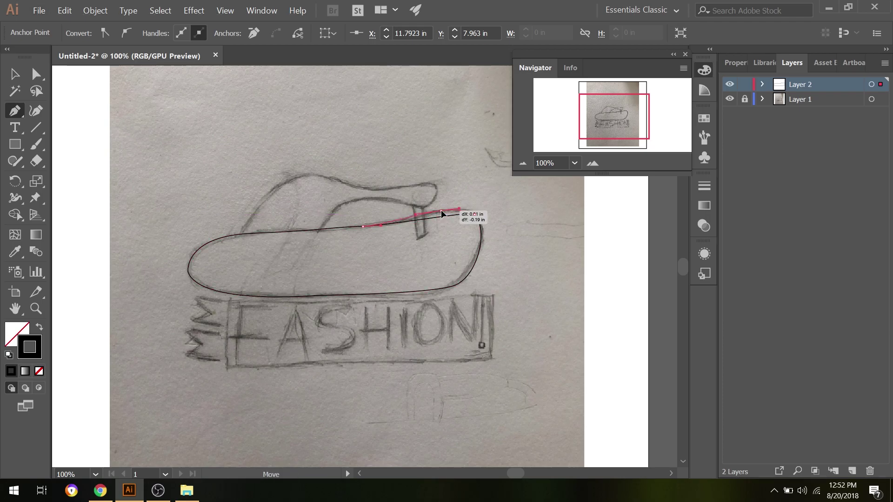
# - Reshape the sole's right end and lower-left curve, then fill it solid black
pyautogui.moveTo(453, 283); pyautogui.dragTo(439, 289)
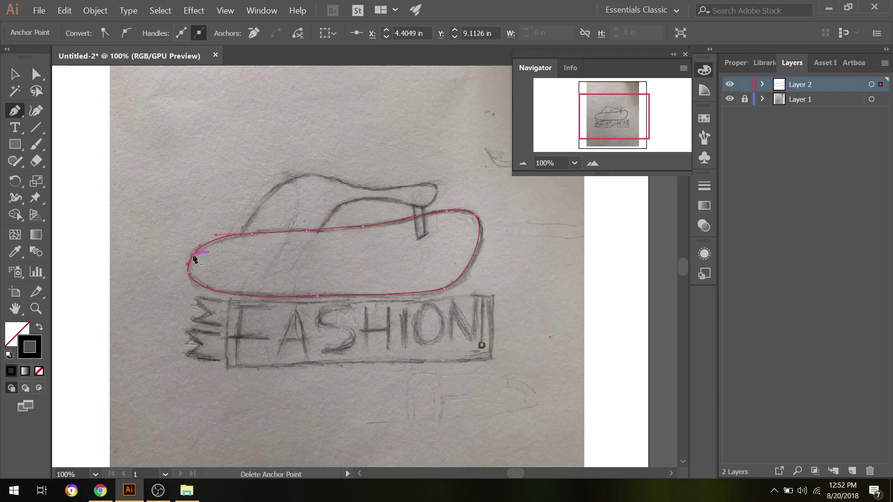
pyautogui.click(188, 273)
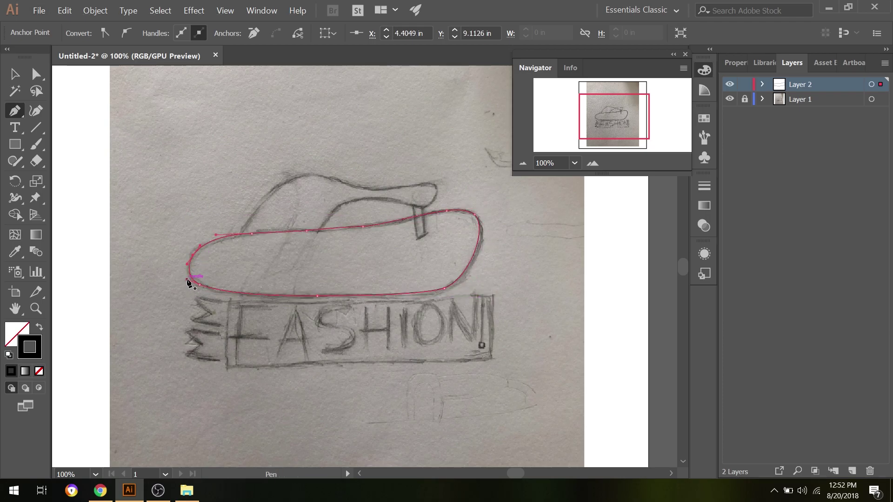
pyautogui.keyDown('ctrl'); pyautogui.moveTo(188, 282); pyautogui.dragTo(191, 283); pyautogui.keyUp('ctrl')
pyautogui.keyDown('ctrl'); pyautogui.click(510, 301); pyautogui.keyUp('ctrl')
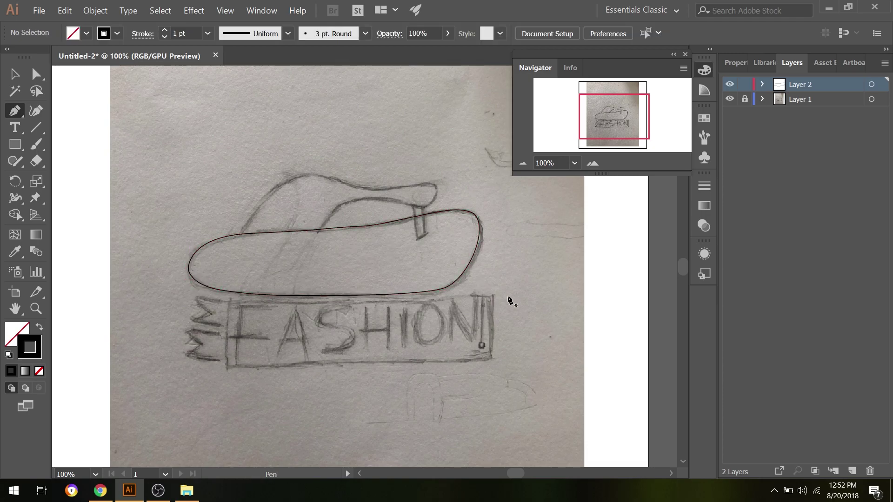
pyautogui.keyDown('ctrl'); pyautogui.click(374, 293); pyautogui.keyUp('ctrl')
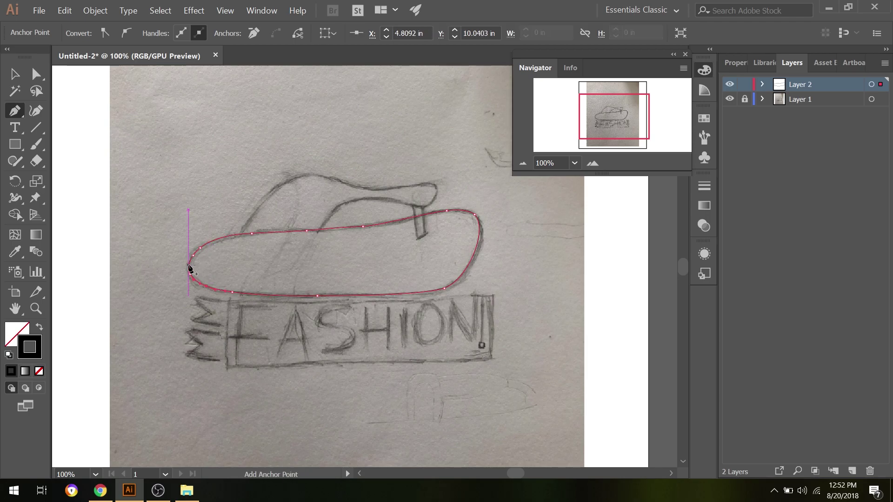
pyautogui.keyDown('ctrl'); pyautogui.click(484, 284); pyautogui.keyUp('ctrl')
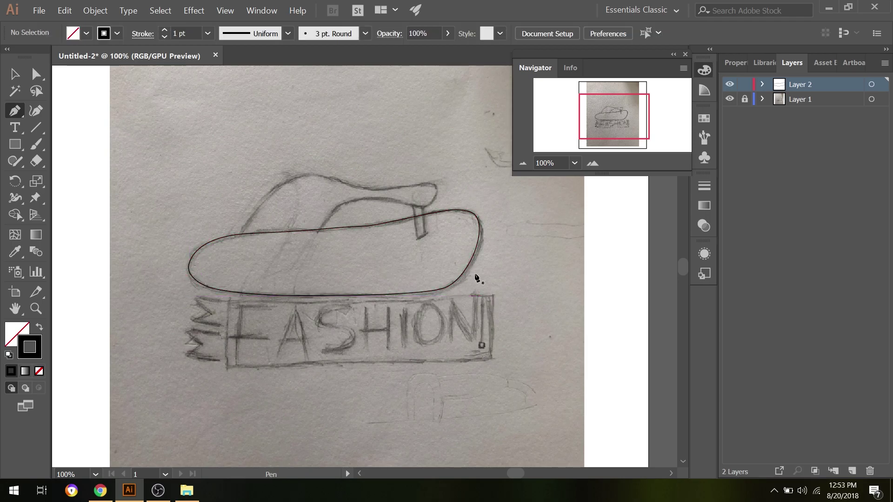
pyautogui.keyDown('ctrl'); pyautogui.click(478, 266); pyautogui.keyUp('ctrl')
pyautogui.click(39, 327)
pyautogui.keyDown('ctrl'); pyautogui.click(239, 399); pyautogui.keyUp('ctrl')
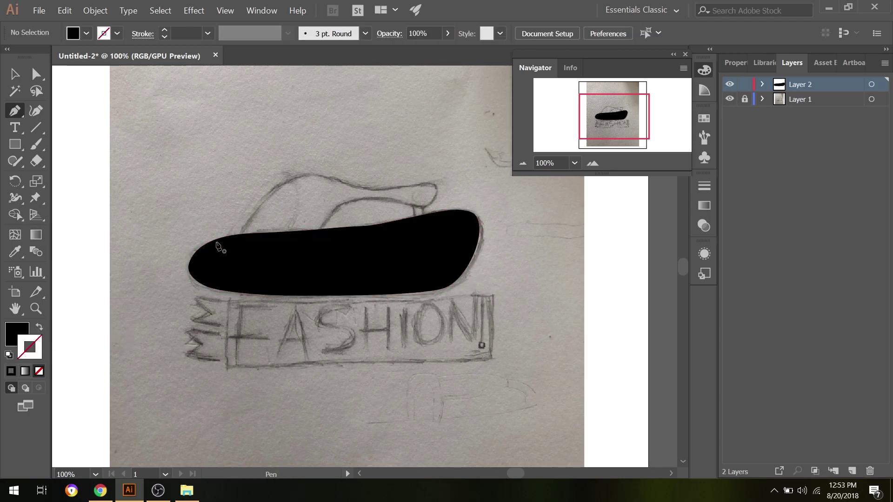
# - Trace the shoe upper as a closed outline arching from the sole up to the strap tip
pyautogui.click(240, 237)
pyautogui.moveTo(311, 175); pyautogui.dragTo(340, 174)
pyautogui.moveTo(392, 189)
pyautogui.mouseDown()
pyautogui.moveTo(412, 182)
pyautogui.moveTo(467, 194)
pyautogui.moveTo(418, 207)
pyautogui.mouseUp()
pyautogui.click(39, 327)
pyautogui.moveTo(319, 235); pyautogui.dragTo(308, 263)
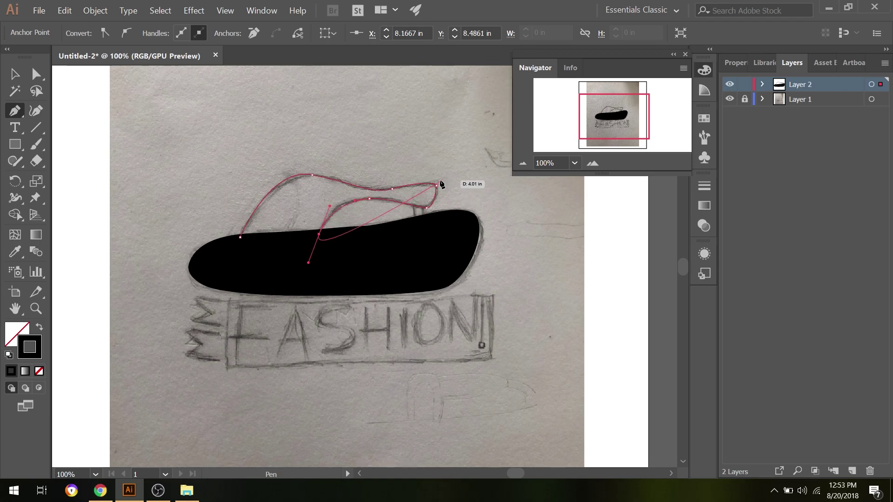
pyautogui.click(240, 237)
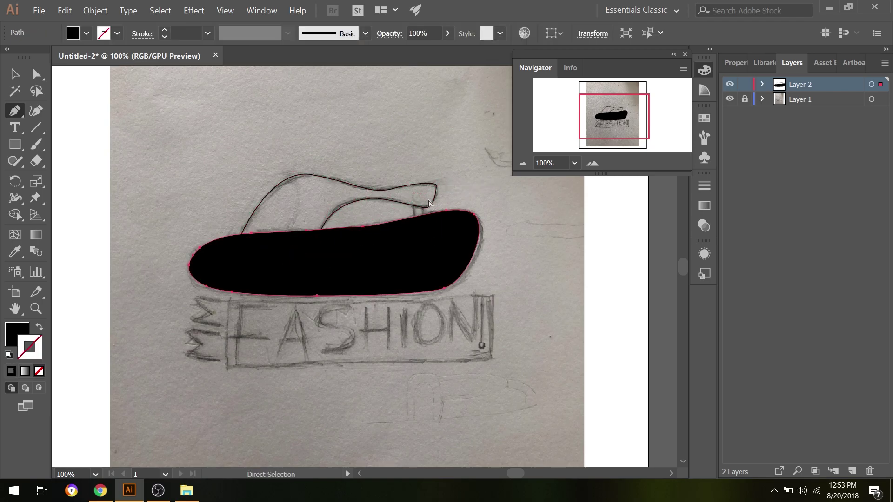
pyautogui.hotkey('ctrl', '+')
pyautogui.moveTo(612, 119); pyautogui.dragTo(612, 111)
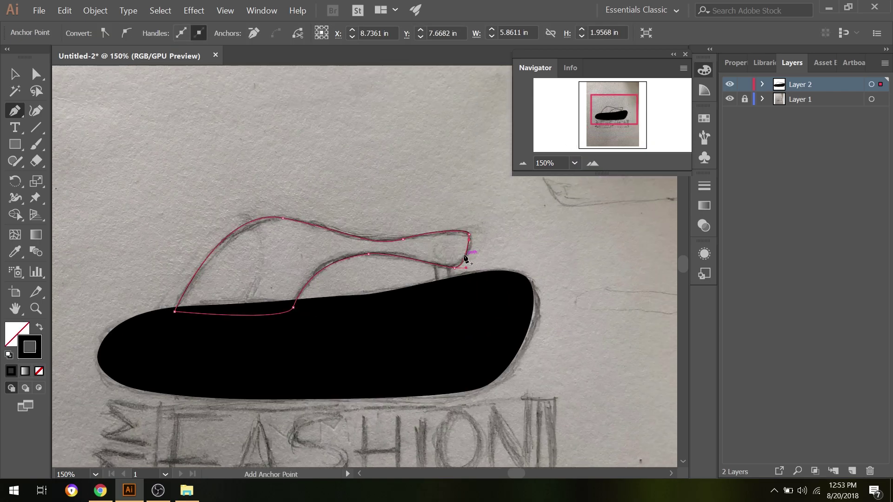
# - Adjust the strap's anchors at the loop end and reshape its inner and upper curves
pyautogui.click(444, 266)
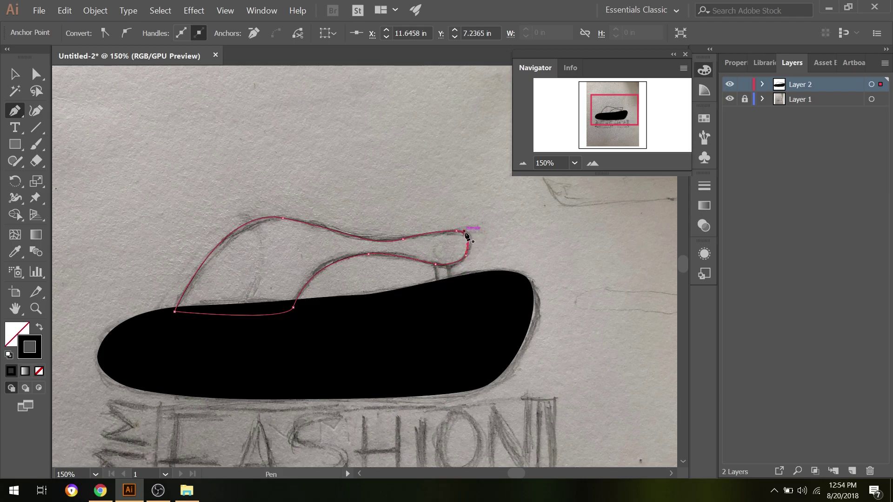
pyautogui.click(452, 265)
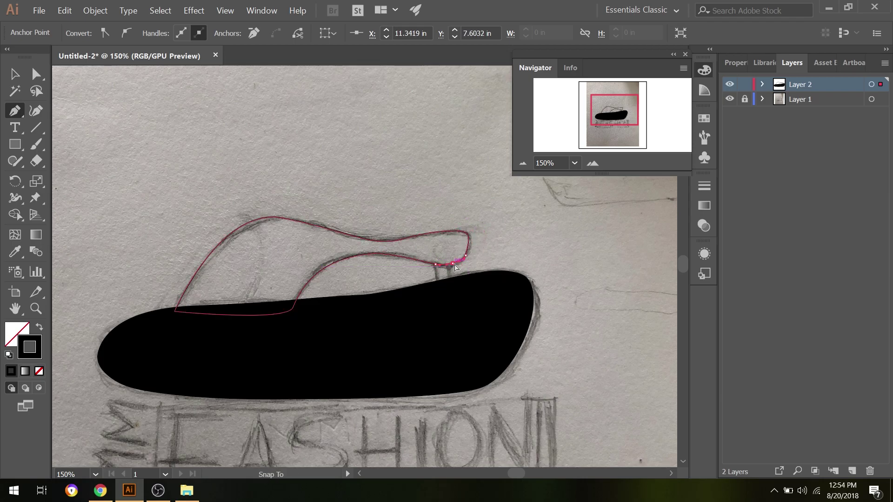
pyautogui.click(468, 245)
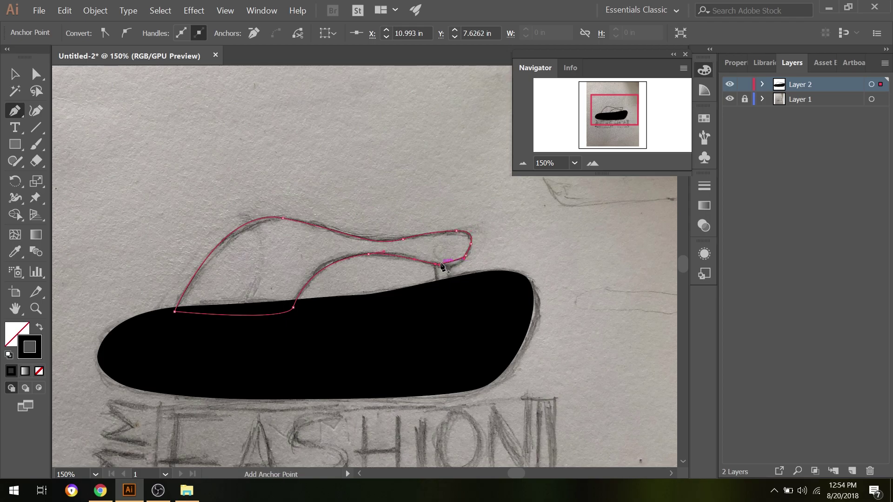
pyautogui.moveTo(467, 238); pyautogui.dragTo(484, 232)
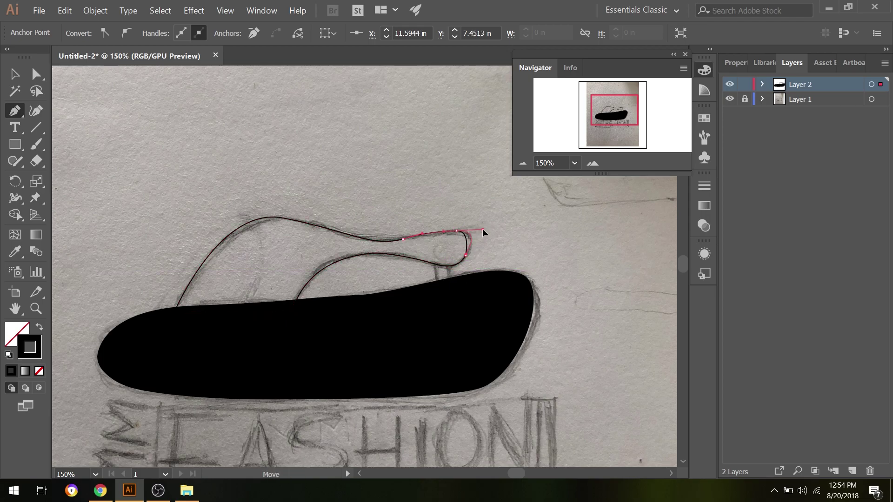
pyautogui.moveTo(380, 239); pyautogui.dragTo(362, 255)
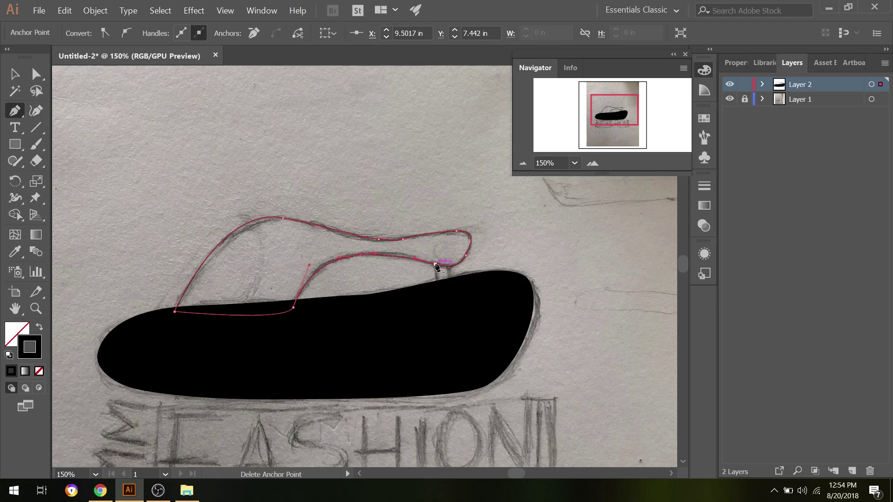
pyautogui.keyDown('ctrl'); pyautogui.click(425, 239); pyautogui.keyUp('ctrl')
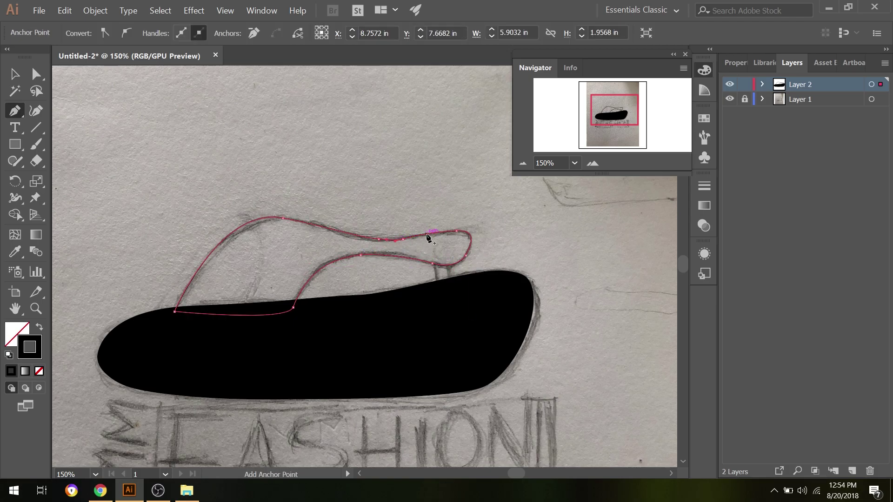
pyautogui.moveTo(426, 236); pyautogui.dragTo(431, 235)
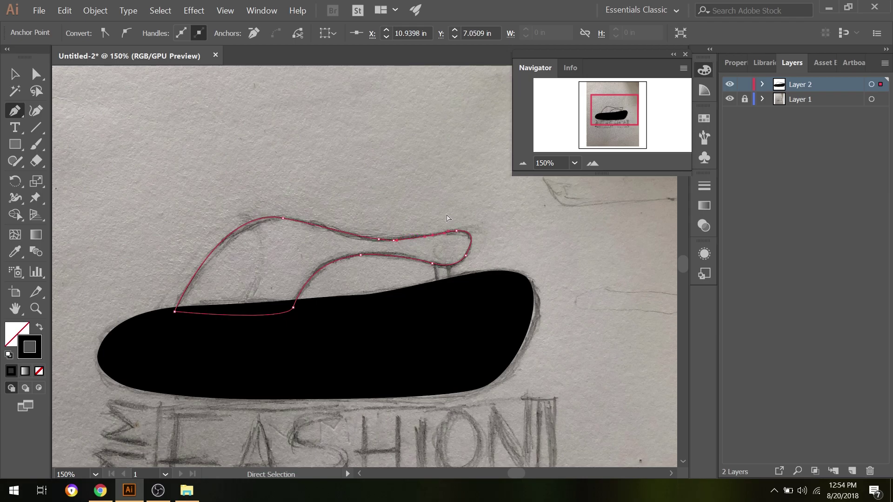
pyautogui.keyDown('ctrl'); pyautogui.click(449, 244); pyautogui.keyUp('ctrl')
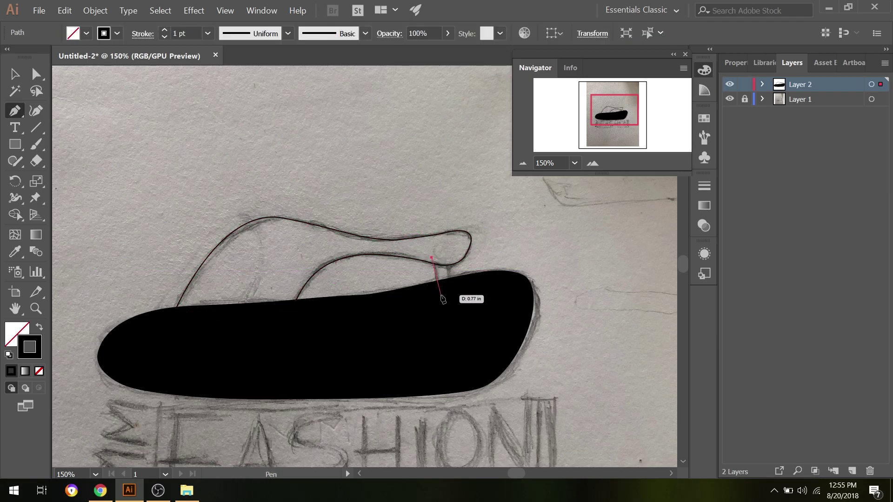
# - Draw the small post joining strap to sole and fill the upper solid black
pyautogui.moveTo(446, 293); pyautogui.dragTo(450, 261)
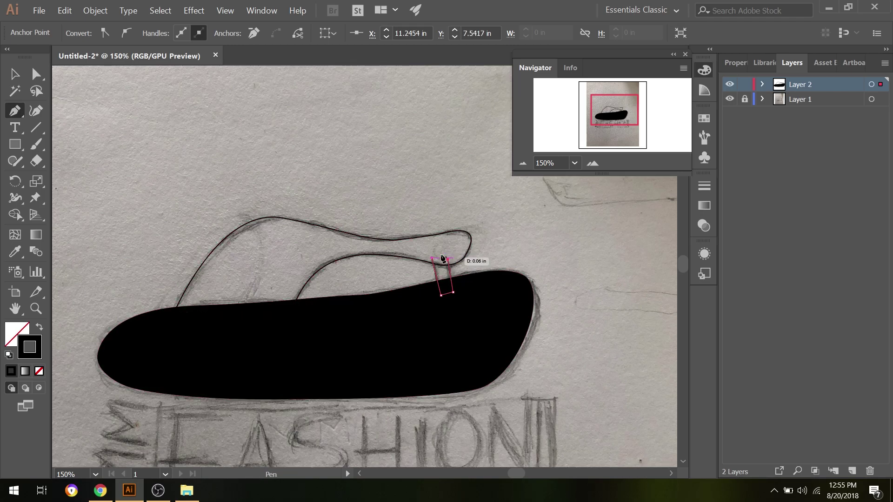
pyautogui.keyDown('ctrl'); pyautogui.click(417, 249); pyautogui.keyUp('ctrl')
pyautogui.keyDown('ctrl'); pyautogui.click(303, 292); pyautogui.keyUp('ctrl')
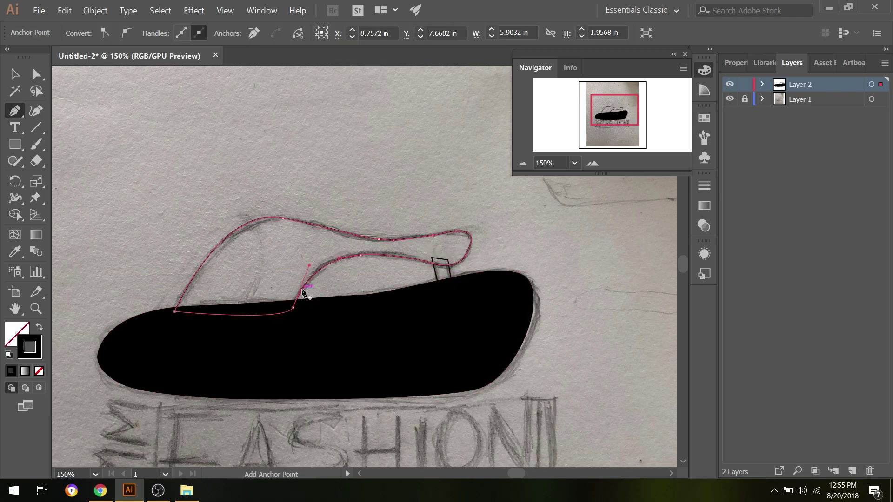
pyautogui.hotkey('shift', 'x')
pyautogui.keyDown('ctrl'); pyautogui.click(395, 141); pyautogui.keyUp('ctrl')
# - Fill the strap post solid black and hide the sketch layer
pyautogui.keyDown('ctrl'); pyautogui.click(447, 275); pyautogui.keyUp('ctrl')
pyautogui.hotkey('shift', 'x')
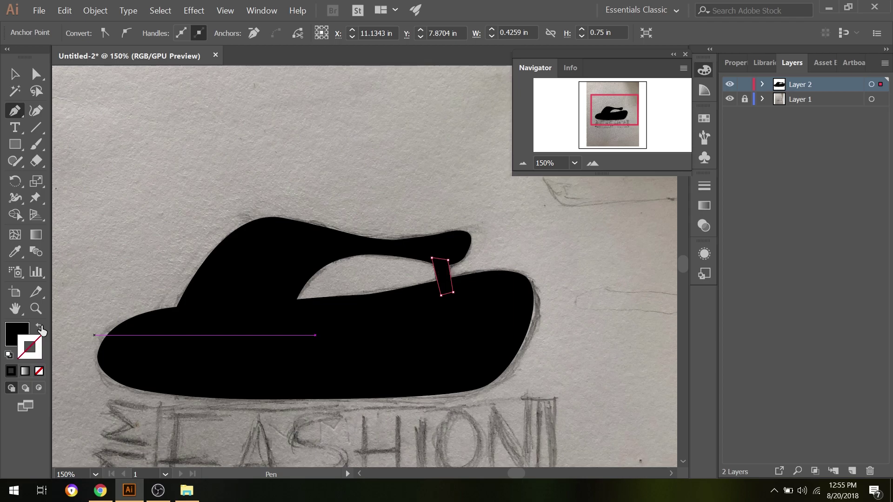
pyautogui.keyDown('ctrl'); pyautogui.click(484, 219); pyautogui.keyUp('ctrl')
pyautogui.click(521, 164)
pyautogui.click(521, 164)
pyautogui.click(730, 99)
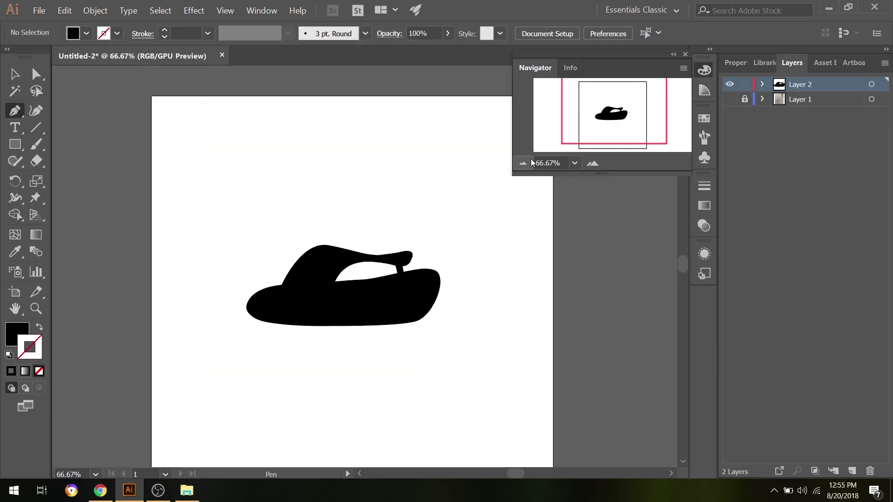
pyautogui.click(524, 164)
pyautogui.click(523, 164)
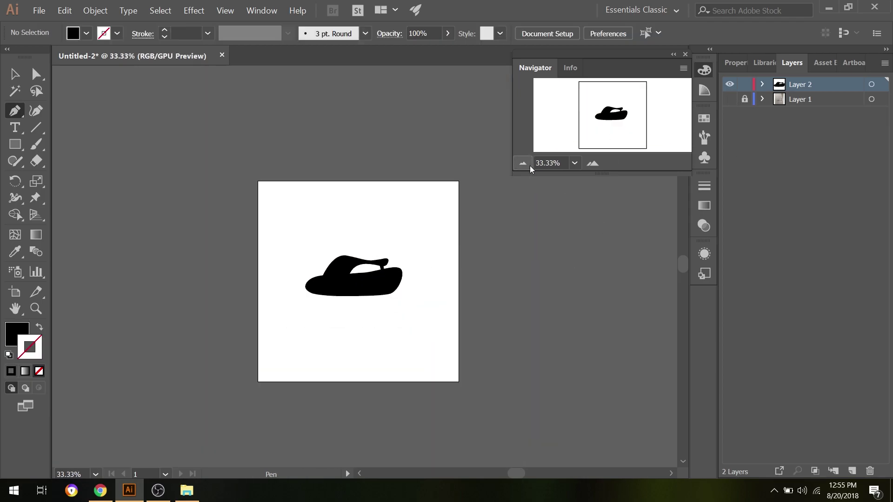
pyautogui.click(593, 165)
pyautogui.click(594, 165)
pyautogui.click(593, 165)
# - Add an anchor on the sole's bottom edge and reshape its bottom-right curve
pyautogui.keyDown('ctrl'); pyautogui.click(475, 302); pyautogui.keyUp('ctrl')
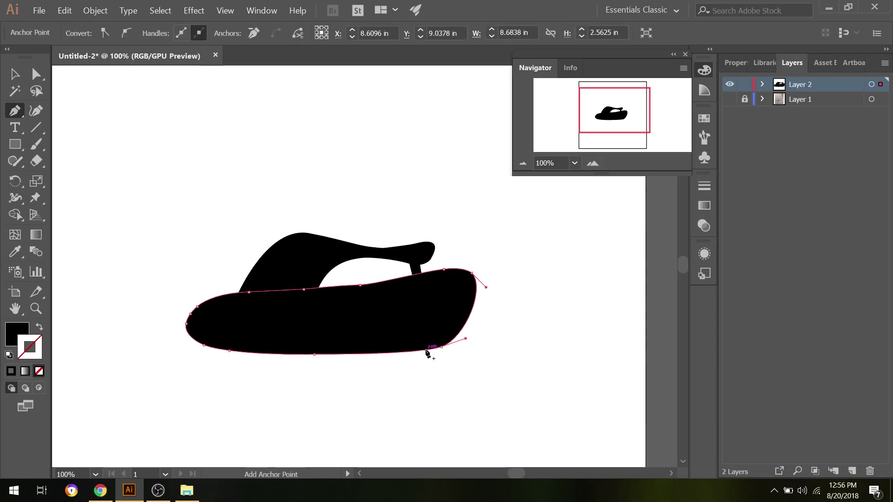
pyautogui.click(426, 349)
pyautogui.moveTo(466, 339); pyautogui.dragTo(471, 322)
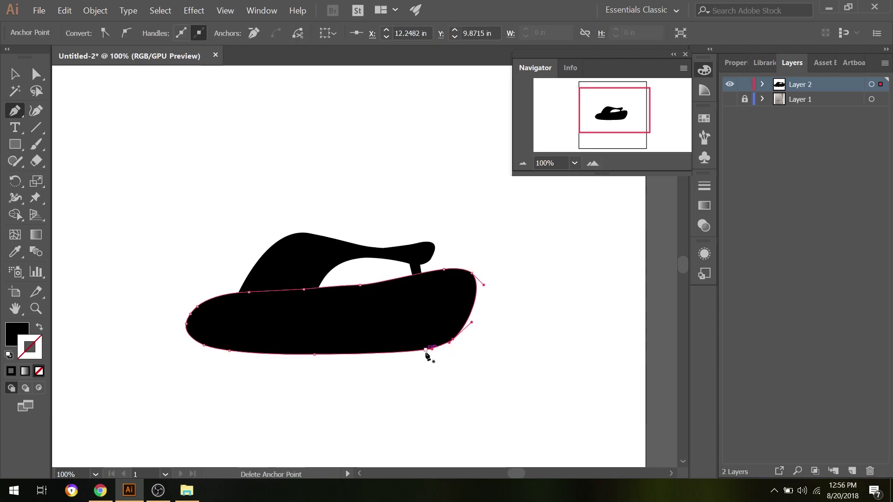
pyautogui.moveTo(426, 350)
pyautogui.mouseDown()
pyautogui.moveTo(462, 343)
pyautogui.moveTo(442, 351)
pyautogui.mouseUp()
pyautogui.keyDown('ctrl'); pyautogui.click(521, 195); pyautogui.keyUp('ctrl')
# - Delete the leftover extra anchors at the sole's bottom-right corner
pyautogui.keyDown('ctrl'); pyautogui.click(475, 328); pyautogui.keyUp('ctrl')
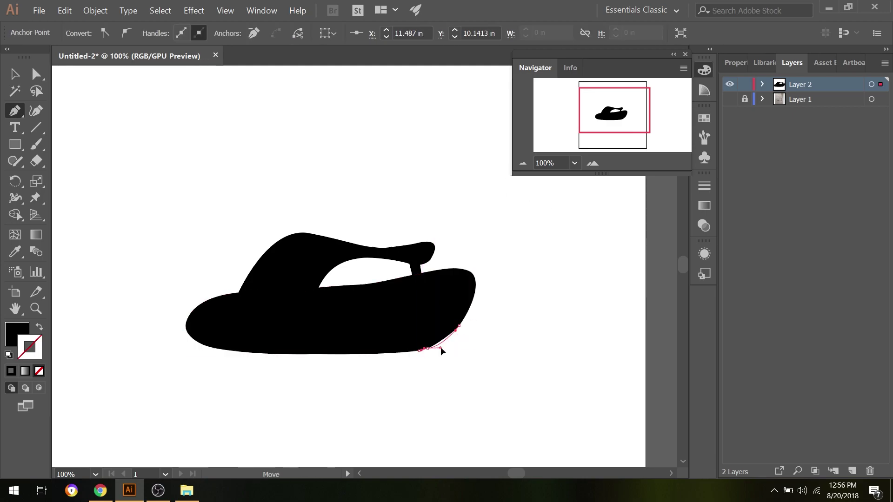
pyautogui.keyDown('ctrl'); pyautogui.click(415, 359); pyautogui.keyUp('ctrl')
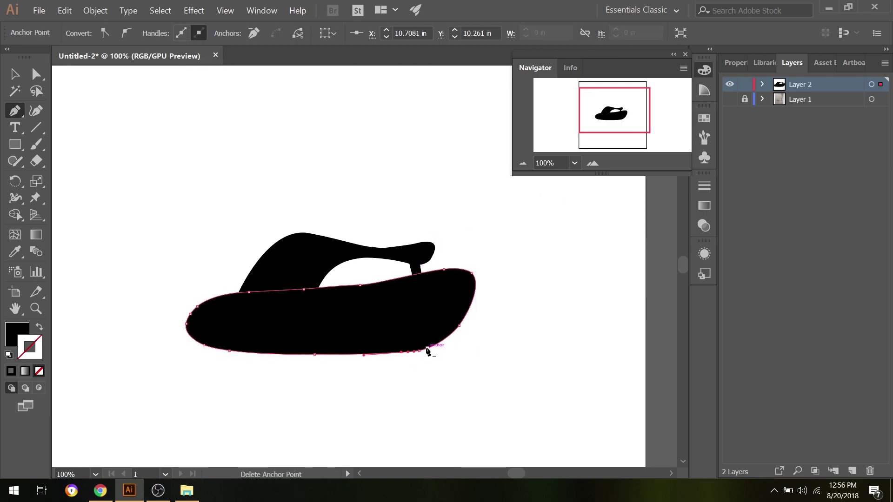
pyautogui.keyDown('ctrl'); pyautogui.click(458, 383); pyautogui.keyUp('ctrl')
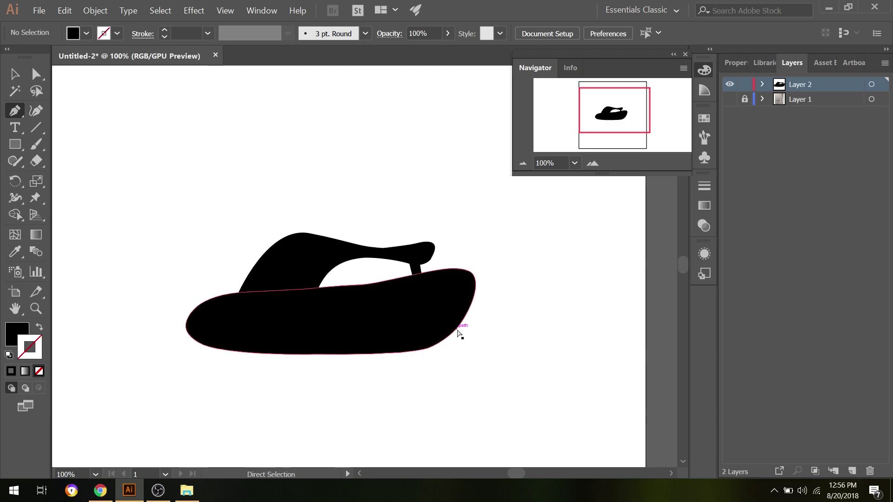
pyautogui.keyDown('ctrl'); pyautogui.click(468, 311); pyautogui.keyUp('ctrl')
pyautogui.keyDown('ctrl'); pyautogui.click(481, 357); pyautogui.keyUp('ctrl')
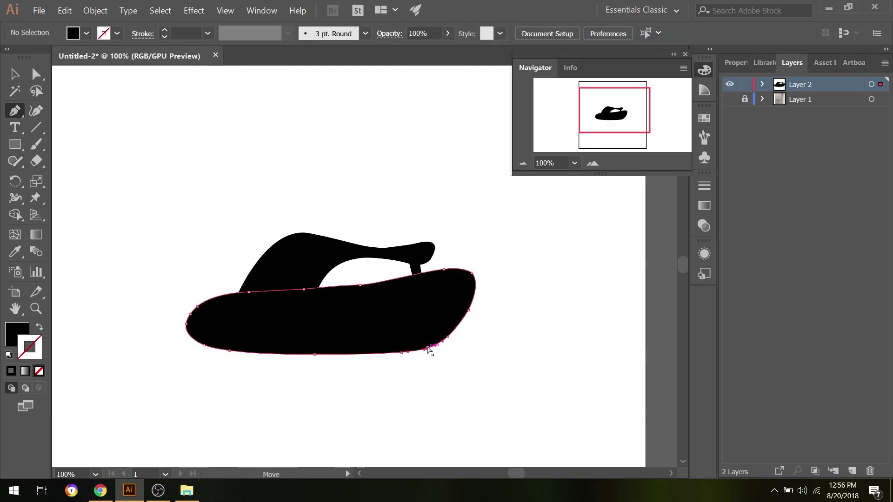
pyautogui.keyDown('ctrl'); pyautogui.click(428, 348); pyautogui.keyUp('ctrl')
pyautogui.click(442, 341)
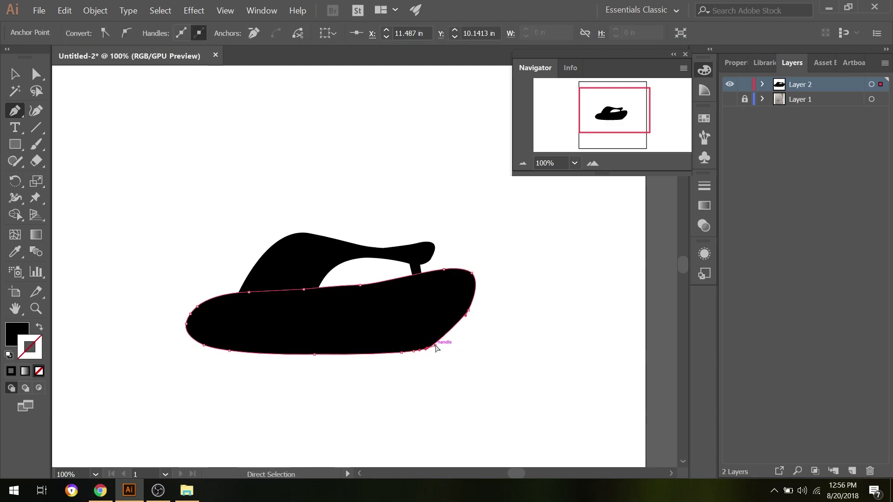
pyautogui.keyDown('ctrl'); pyautogui.click(386, 370); pyautogui.keyUp('ctrl')
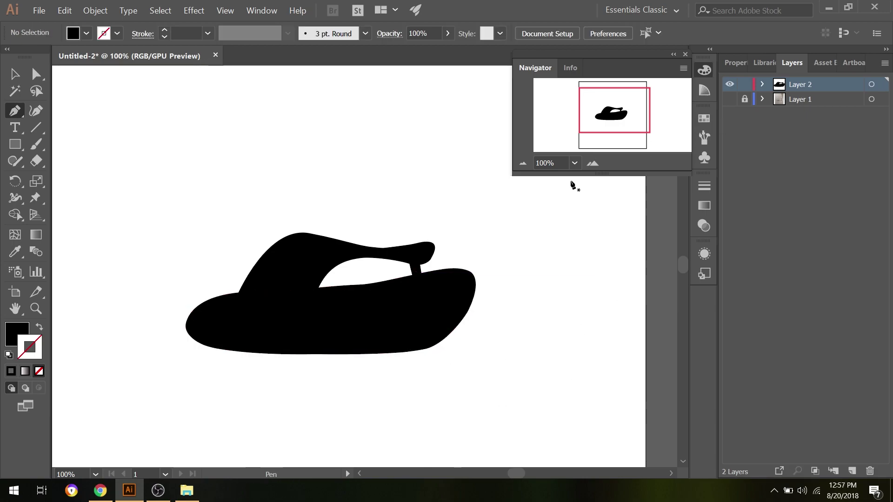
pyautogui.click(524, 164)
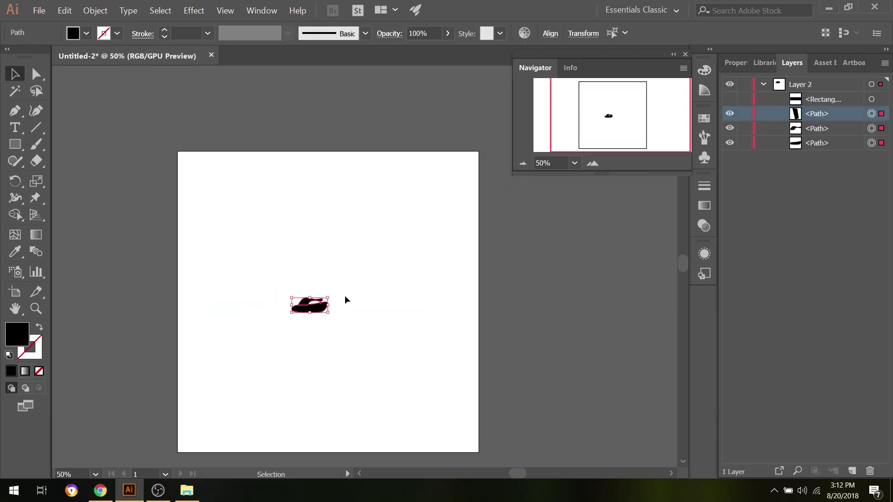
# - Rotate the copied shoe about its centre
pyautogui.moveTo(332, 298); pyautogui.dragTo(321, 288)
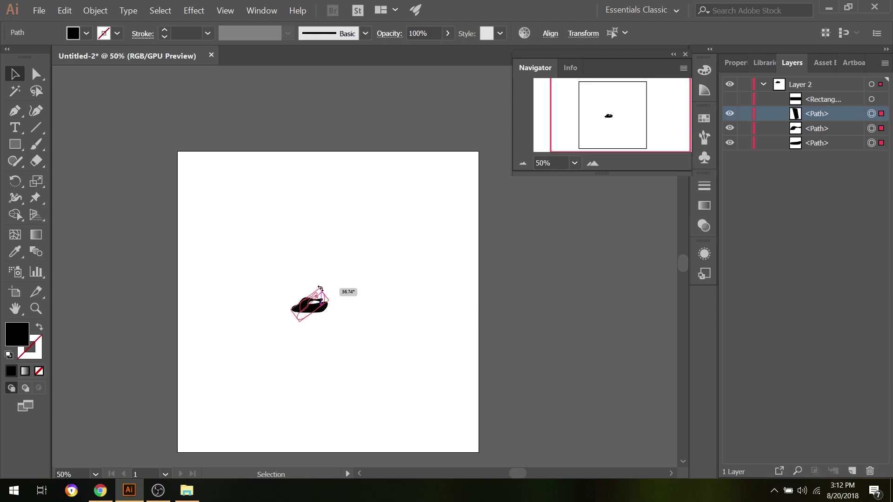
pyautogui.click(331, 341)
pyautogui.moveTo(320, 288)
pyautogui.mouseDown()
pyautogui.moveTo(315, 283)
pyautogui.moveTo(324, 318)
pyautogui.moveTo(321, 307)
pyautogui.moveTo(350, 308)
pyautogui.mouseUp()
# - Reflect the copied shoe and nudge it three steps left and two down to overlap the original
pyautogui.rightClick(346, 302)
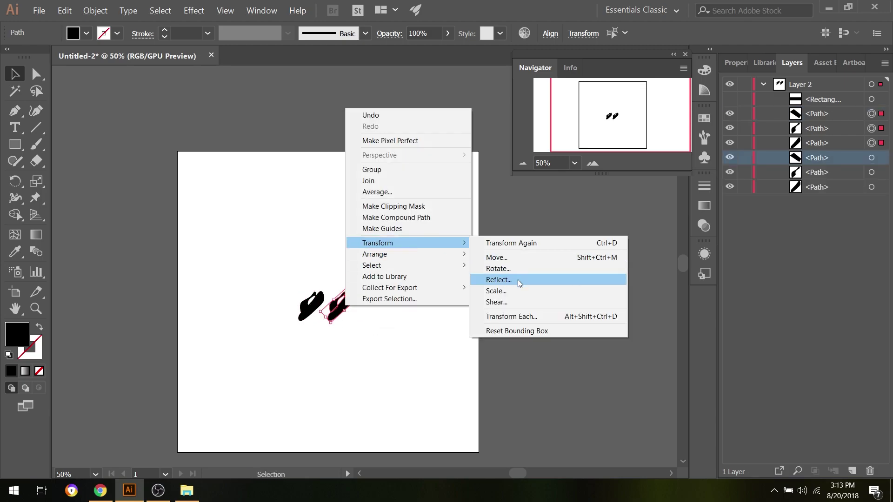
pyautogui.click(516, 281)
pyautogui.click(451, 331)
pyautogui.press('Left')
pyautogui.press('Left')
pyautogui.press('Left')
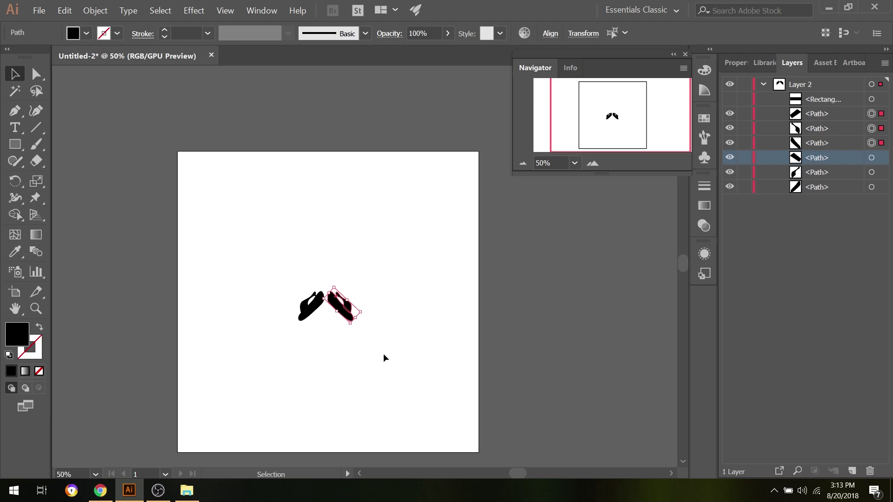
pyautogui.press('Left')
pyautogui.press('Left')
pyautogui.press('Left')
pyautogui.press('Left')
pyautogui.press('Left')
pyautogui.press('Left')
pyautogui.press('Left')
pyautogui.press('Left')
pyautogui.press('Left')
pyautogui.press('Left')
pyautogui.press('Left')
pyautogui.press('Left')
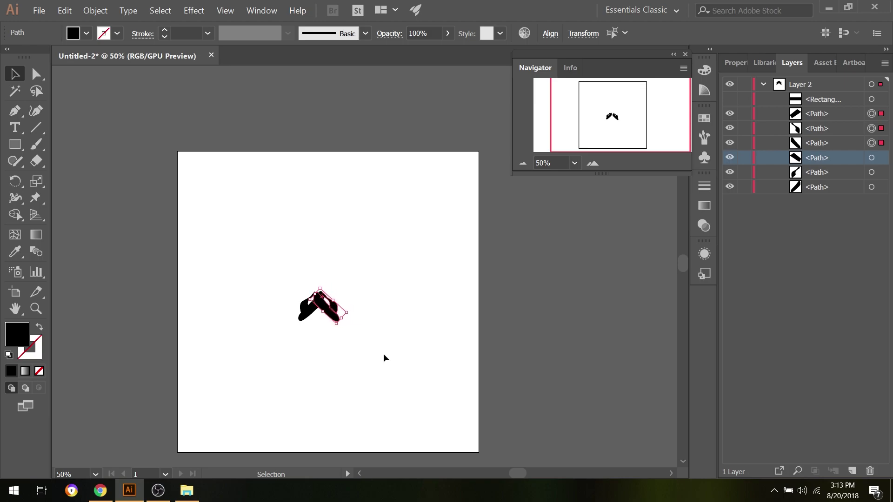
pyautogui.press('Left')
pyautogui.press('Left')
pyautogui.press('Left')
pyautogui.press('Left')
pyautogui.press('Left')
pyautogui.press('Left')
pyautogui.press('Left')
pyautogui.press('Left')
pyautogui.press('Left')
pyautogui.press('Down')
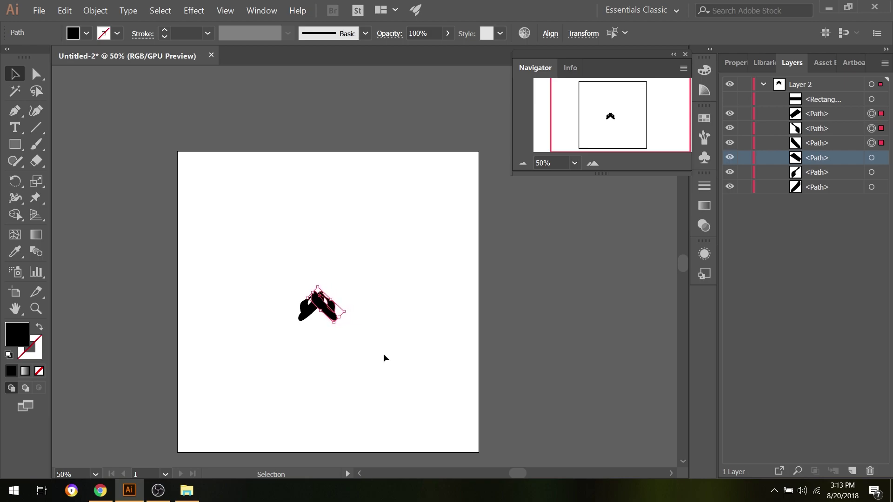
pyautogui.press('Down')
pyautogui.press('Down')
pyautogui.press('Down')
pyautogui.click(327, 366)
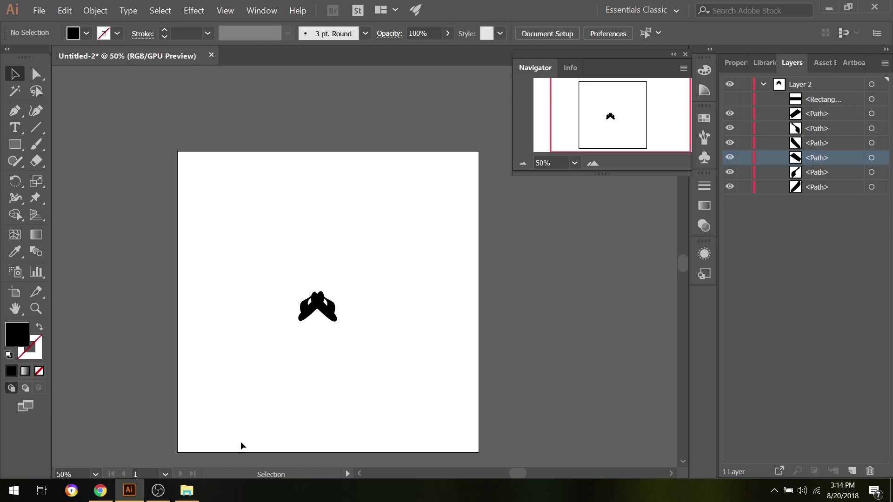
# - Type 'MM' and 'FASHION' below the shoes and slide FASHION up against MM
pyautogui.press('t')
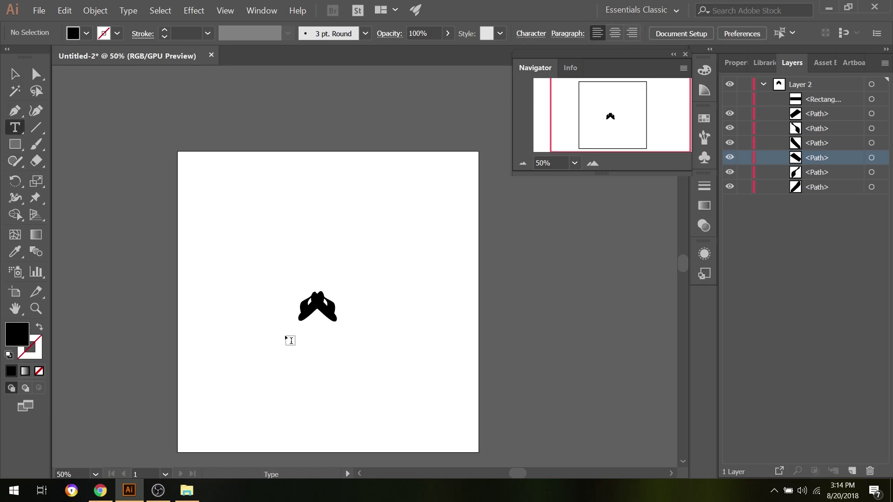
pyautogui.click(285, 334)
pyautogui.write('MM')
pyautogui.press('Escape')
pyautogui.click(333, 334)
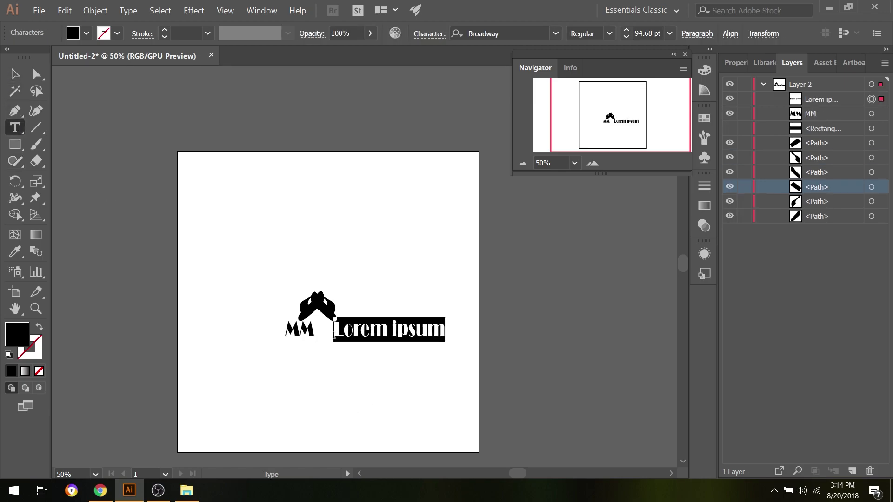
pyautogui.write('FASHION')
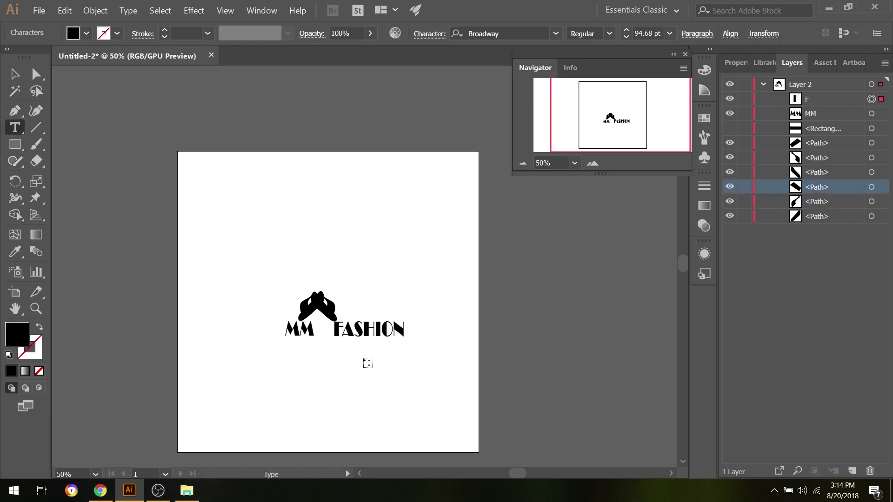
pyautogui.press('Escape')
pyautogui.moveTo(367, 329); pyautogui.dragTo(338, 329)
pyautogui.click(282, 292)
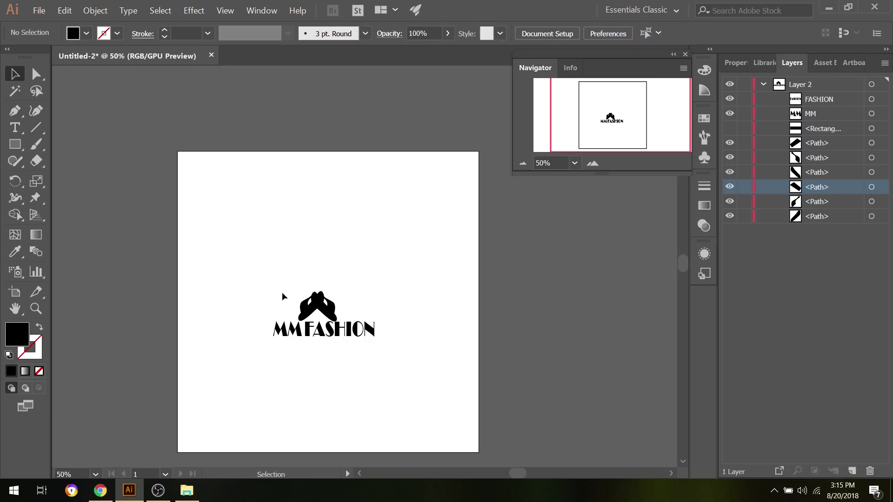
pyautogui.moveTo(283, 287); pyautogui.dragTo(326, 316)
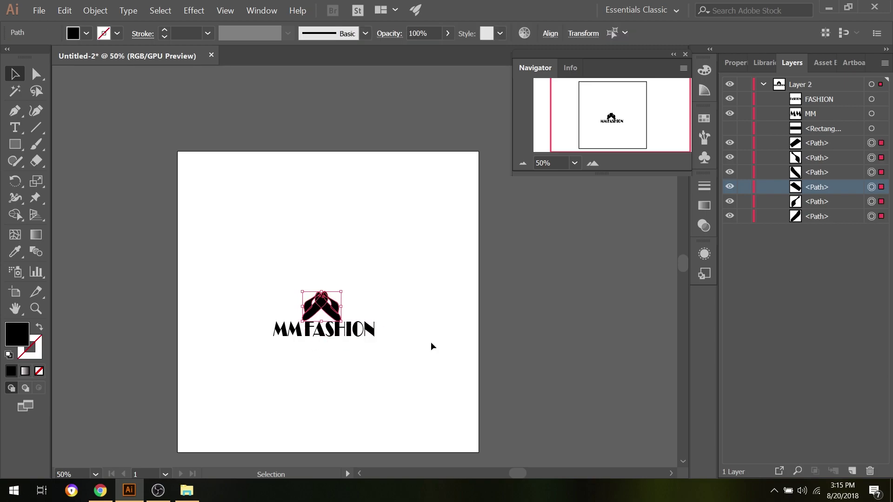
pyautogui.click(363, 376)
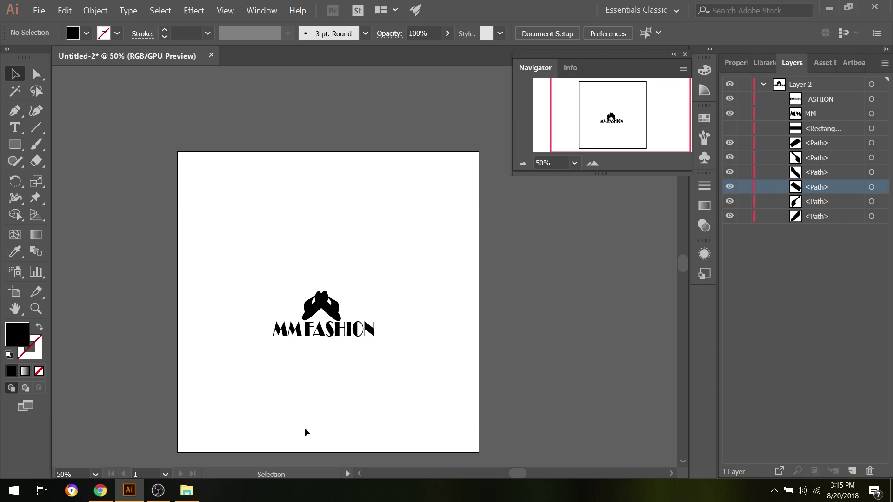
# - Set the MM text fill to red via hex value FF
pyautogui.click(871, 143)
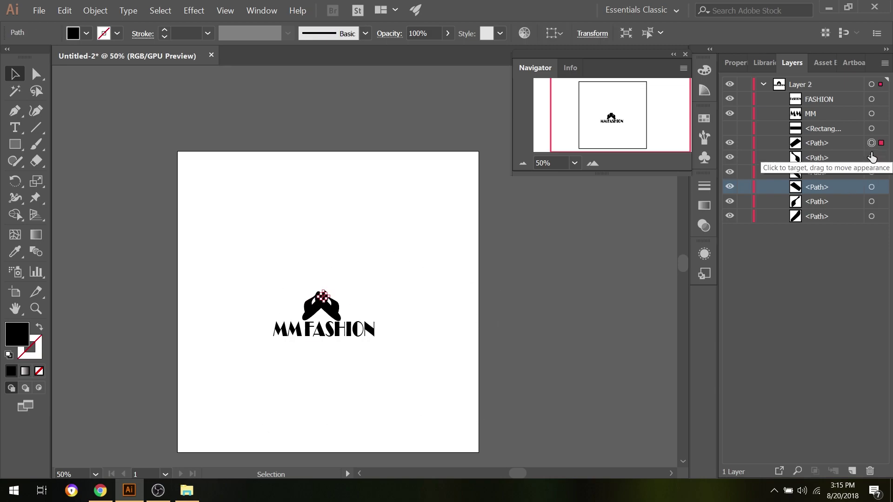
pyautogui.keyDown('shift'); pyautogui.click(872, 172); pyautogui.keyUp('shift')
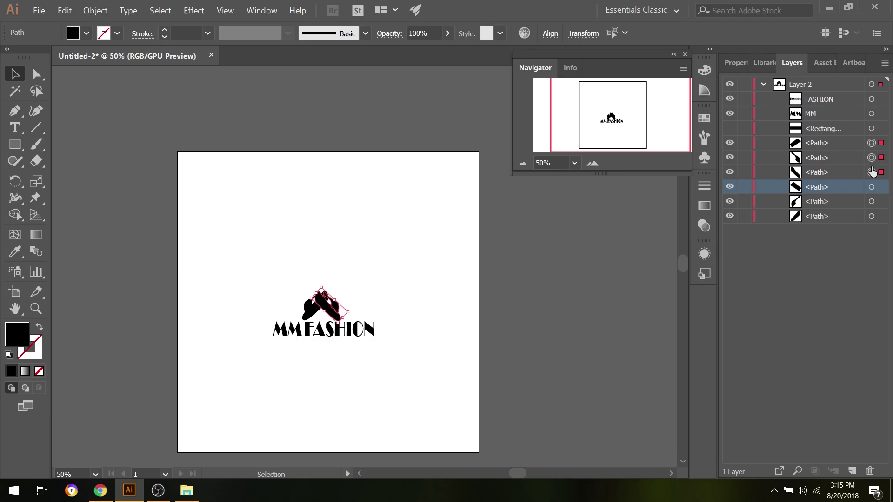
pyautogui.click(621, 261)
pyautogui.click(286, 331)
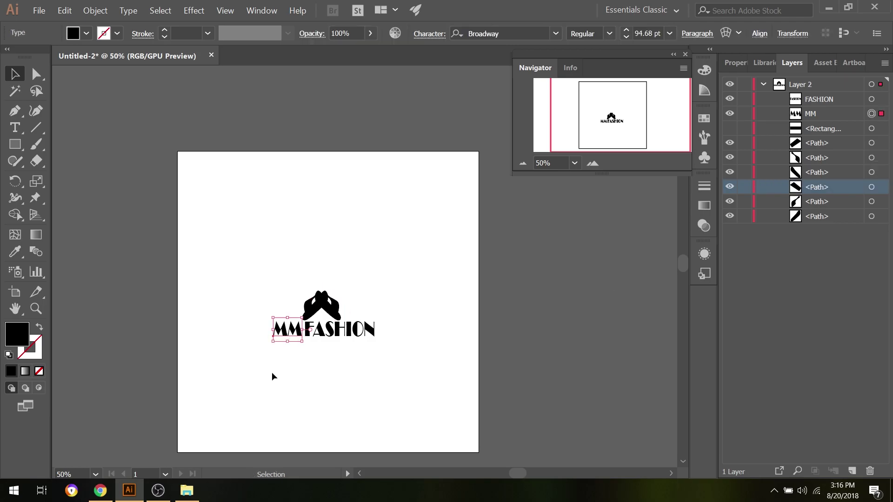
pyautogui.doubleClick(12, 331)
pyautogui.write('FF0000')
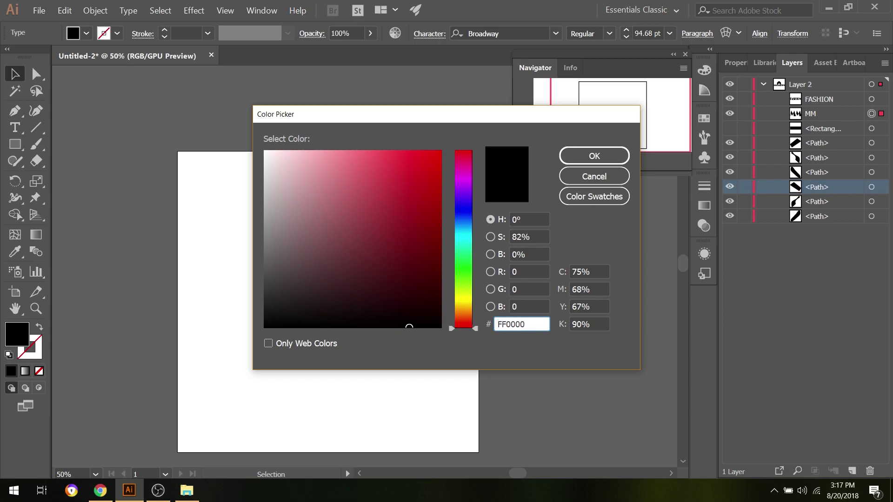
pyautogui.press('Return')
pyautogui.click(438, 359)
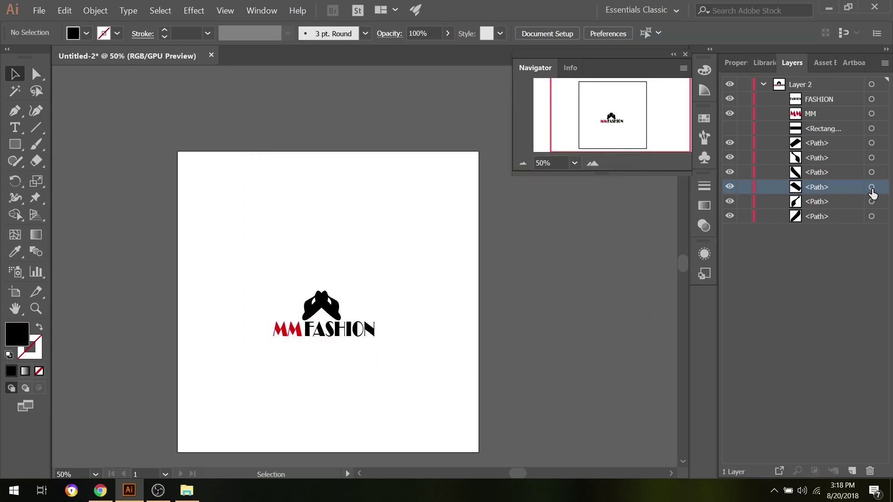
# - Select the other shoe's three paths in Layers and fill them red (FF)
pyautogui.click(872, 187)
pyautogui.keyDown('shift'); pyautogui.click(872, 201); pyautogui.keyUp('shift')
pyautogui.keyDown('shift'); pyautogui.click(872, 217); pyautogui.keyUp('shift')
pyautogui.doubleClick(13, 331)
pyautogui.write('FF0000')
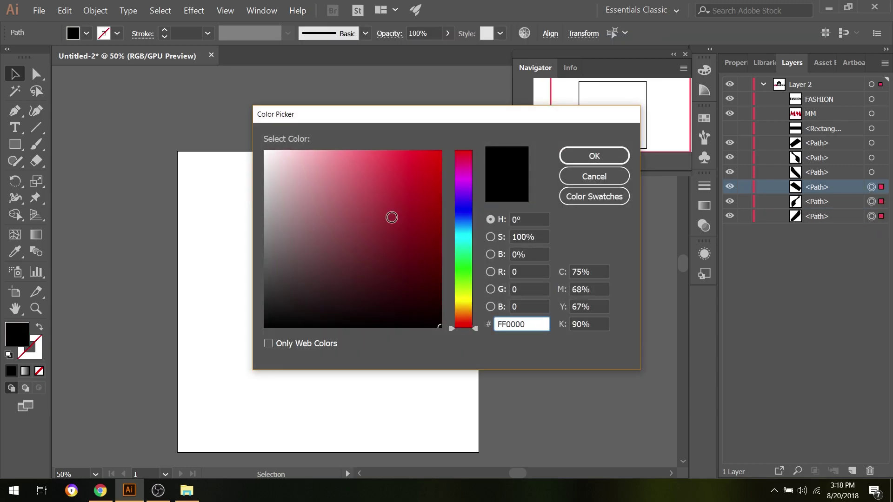
pyautogui.press('Return')
pyautogui.click(493, 412)
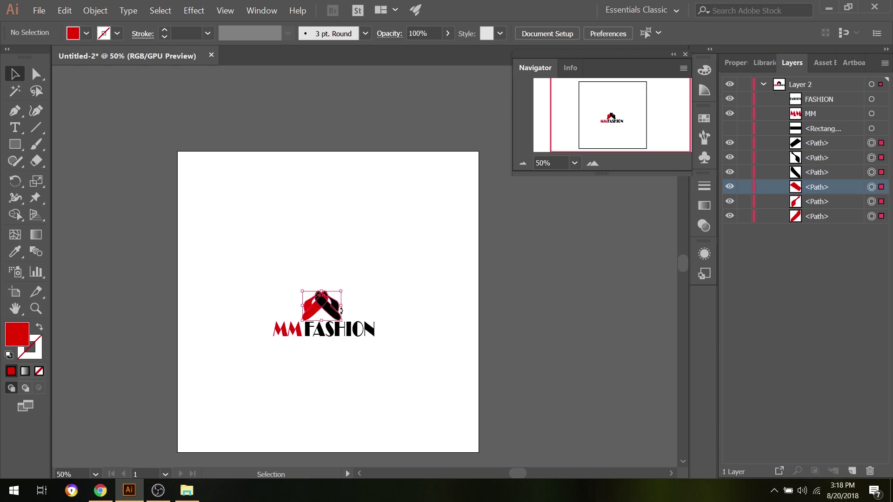
# - Move the red shoe to overlap the black one and resize the whole logo
pyautogui.moveTo(311, 307); pyautogui.dragTo(319, 306)
pyautogui.click(333, 431)
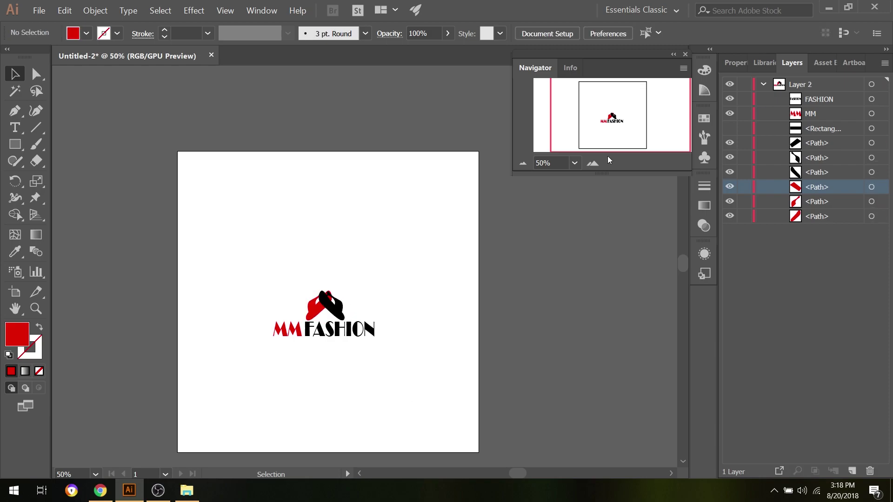
pyautogui.hscroll(-1, 380, 240)
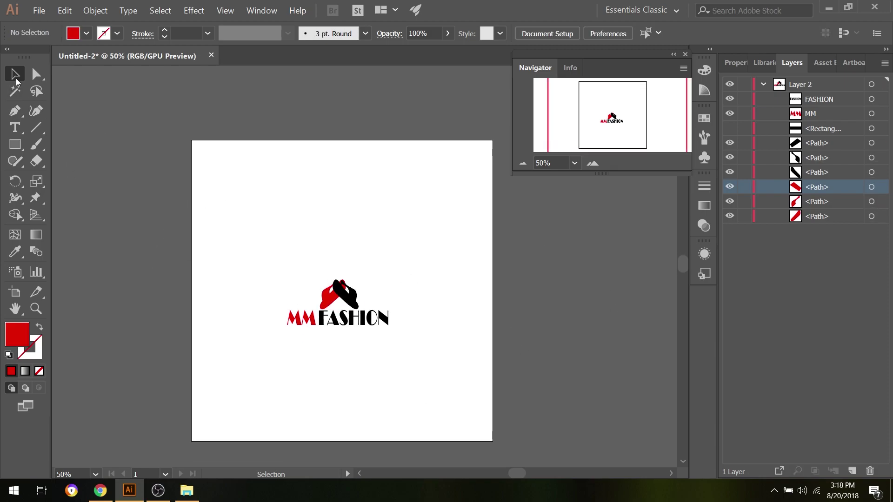
pyautogui.moveTo(261, 249); pyautogui.dragTo(402, 351)
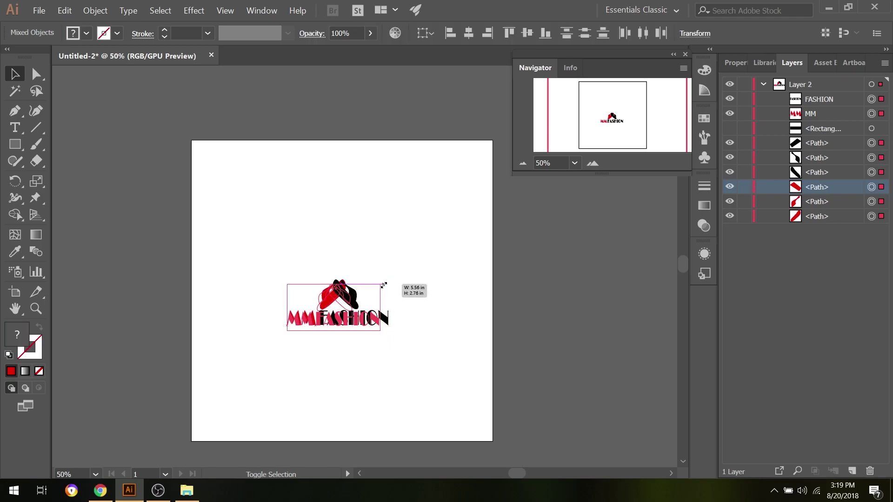
pyautogui.moveTo(391, 281); pyautogui.dragTo(382, 284)
pyautogui.click(523, 163)
pyautogui.click(598, 163)
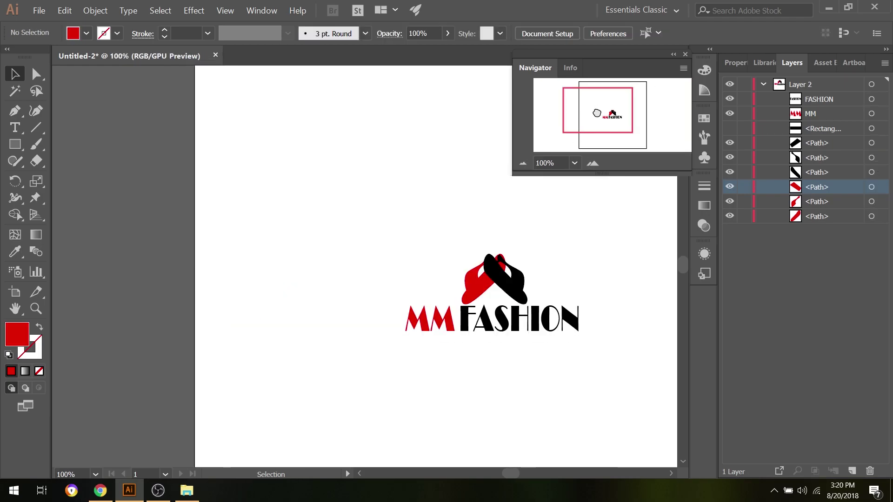
pyautogui.moveTo(608, 143); pyautogui.dragTo(612, 117)
pyautogui.hotkey('ctrl', '=')
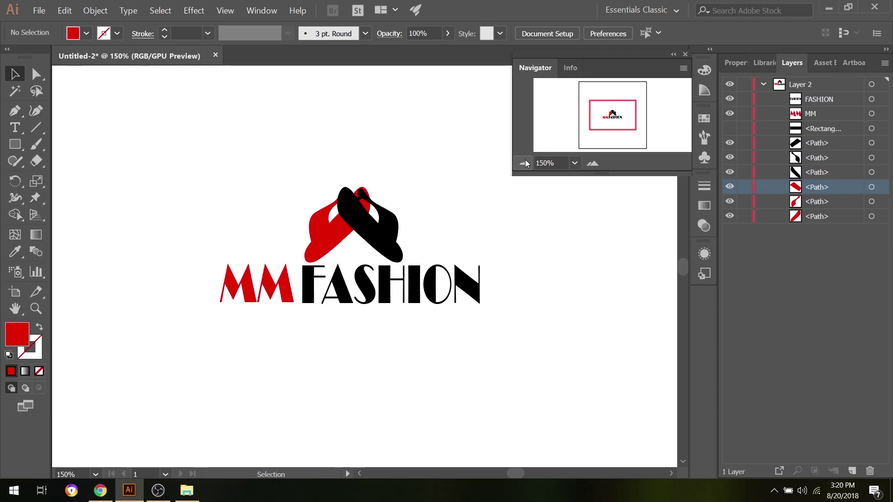